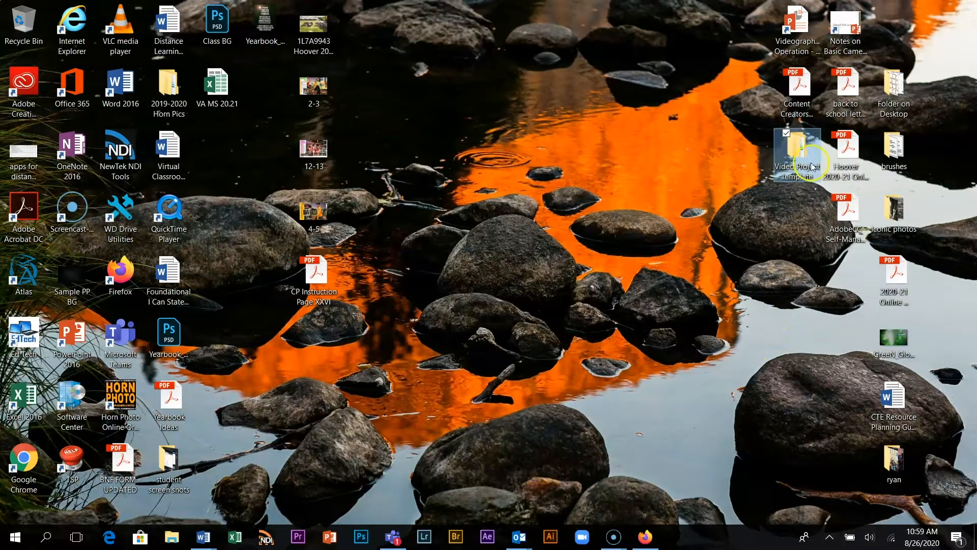
Step: Open the desktop's Video Project Template folder and view the contents of the Videography folder
double_click(798, 145)
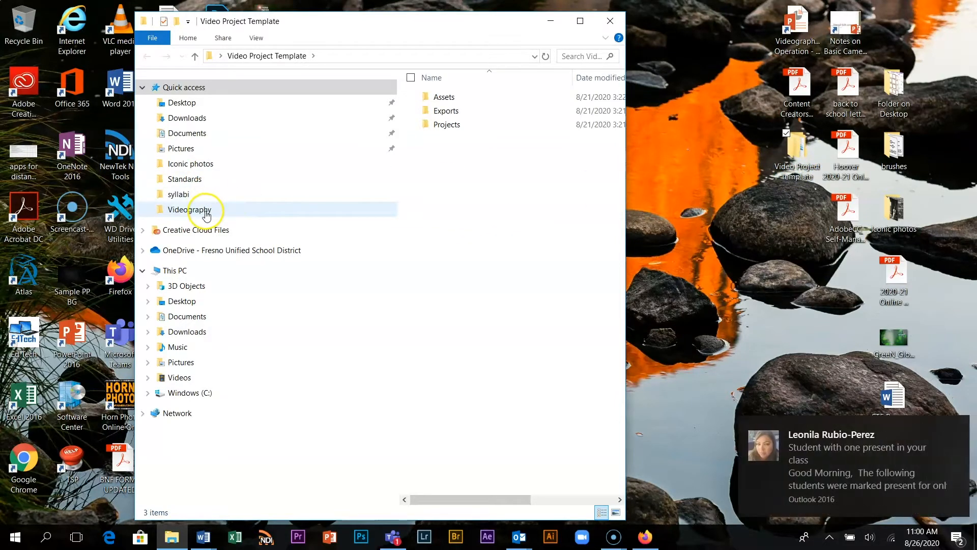
click(240, 206)
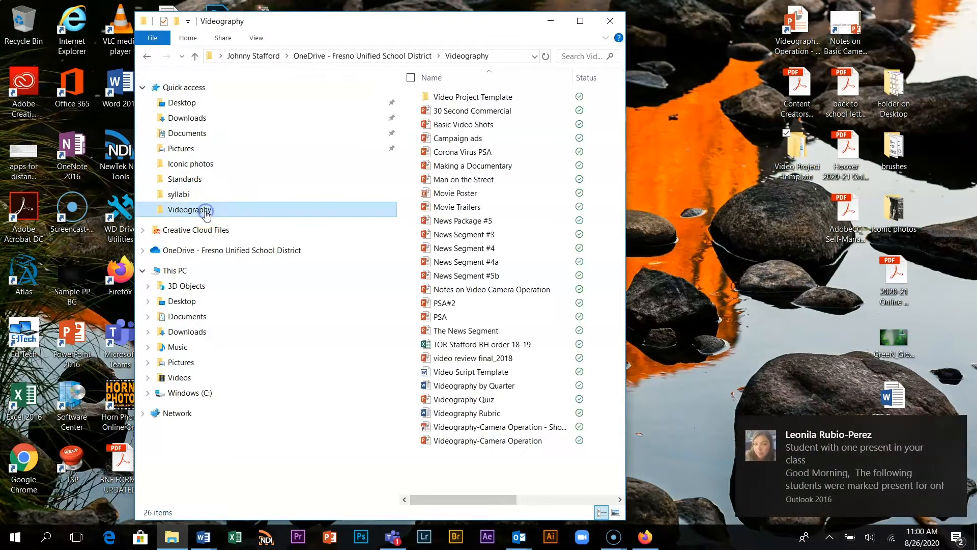
click(948, 431)
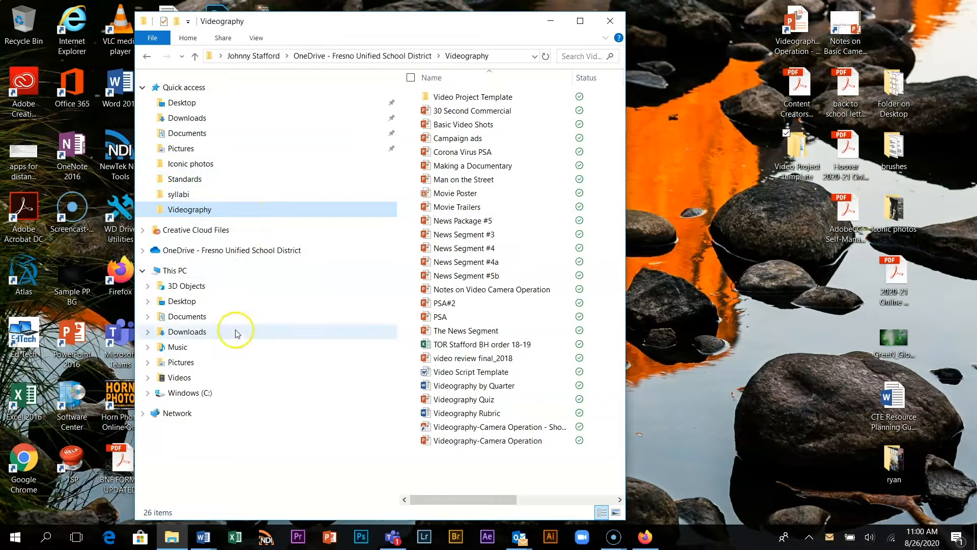
Step: Browse to Videos > PSA > Assets > Footage to check where the 100CANON folder is stored, and close the file window
click(206, 383)
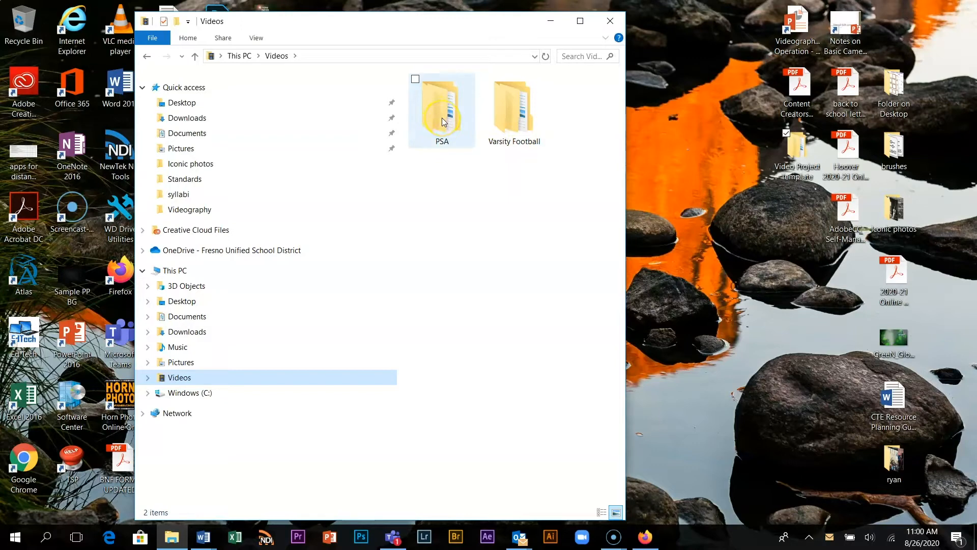
double_click(442, 121)
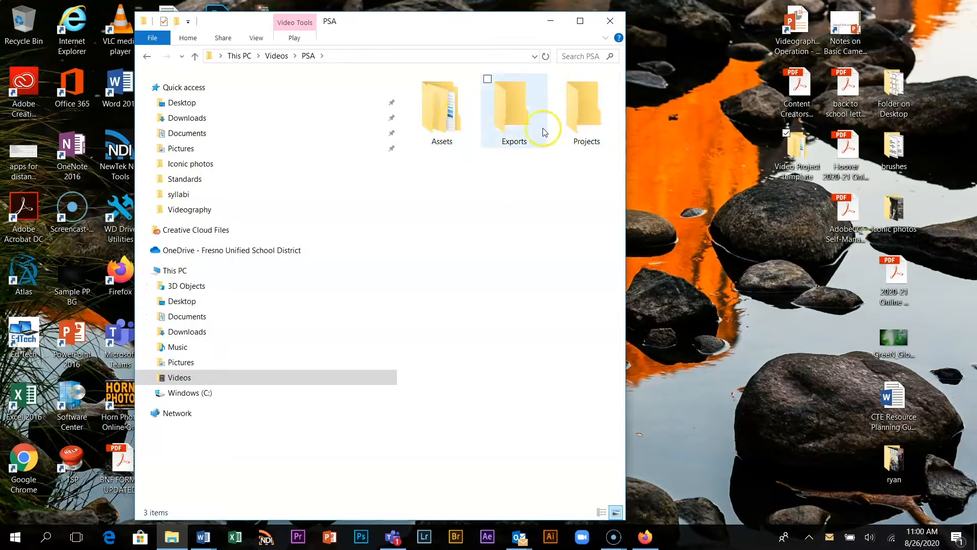
double_click(455, 116)
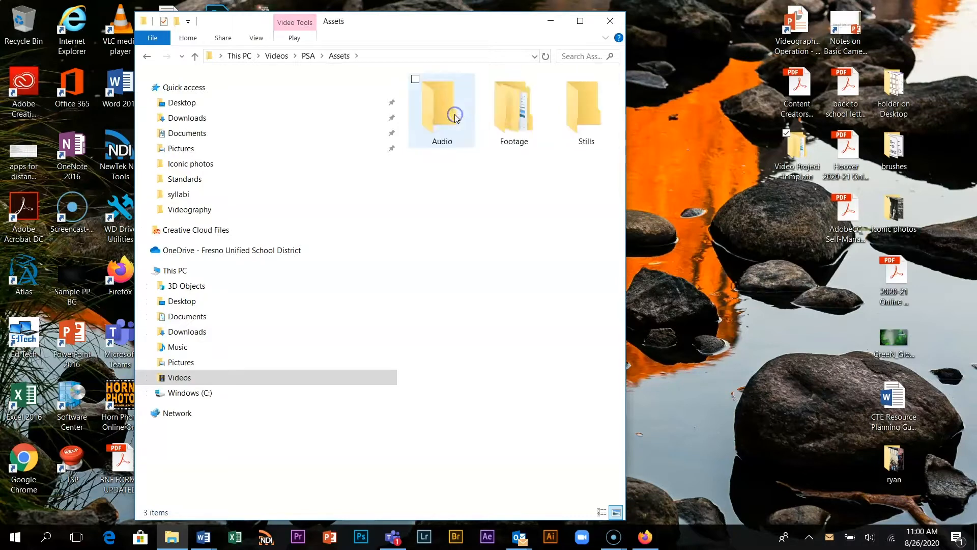
click(524, 144)
double_click(522, 134)
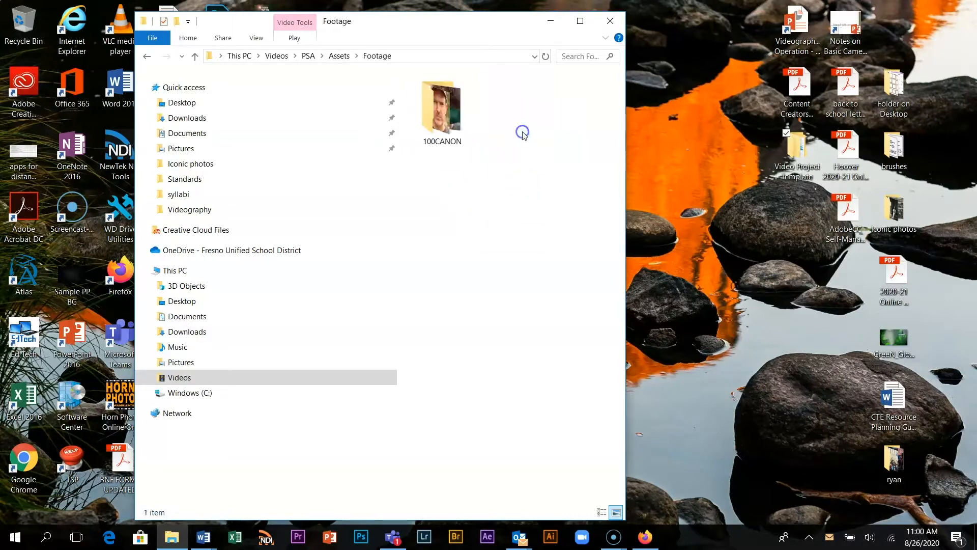
click(444, 120)
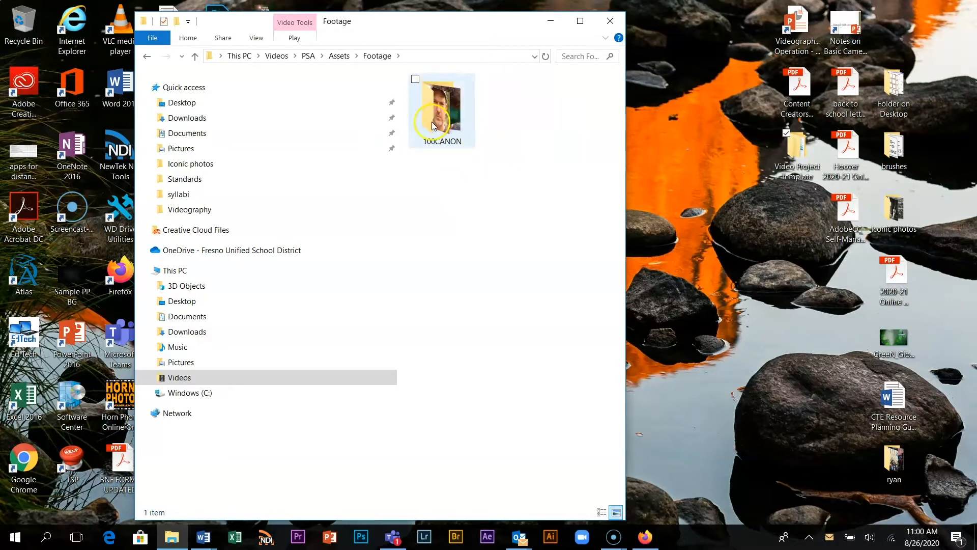
click(553, 330)
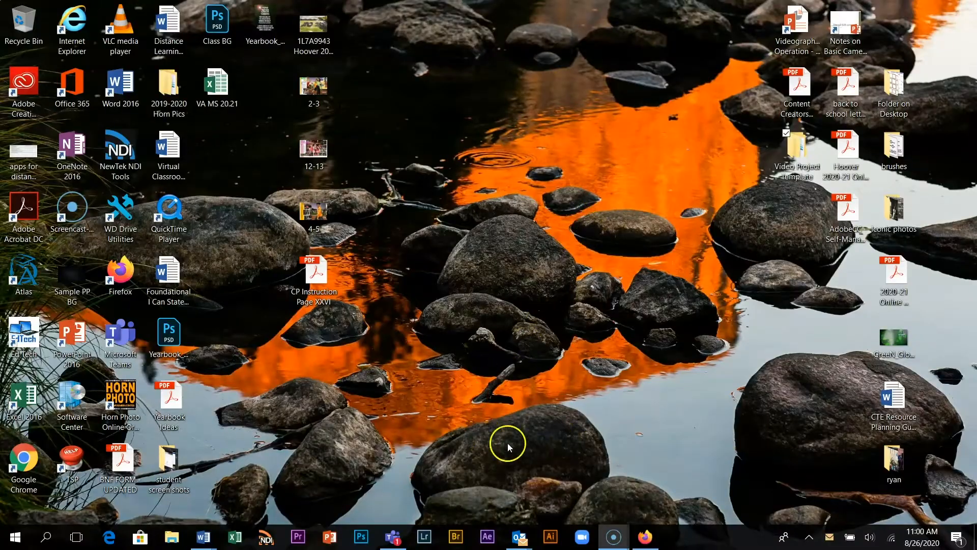
Step: Switch to Premiere Pro and create a new project named psa, stored in the Videos > PSA > Projects folder
click(299, 537)
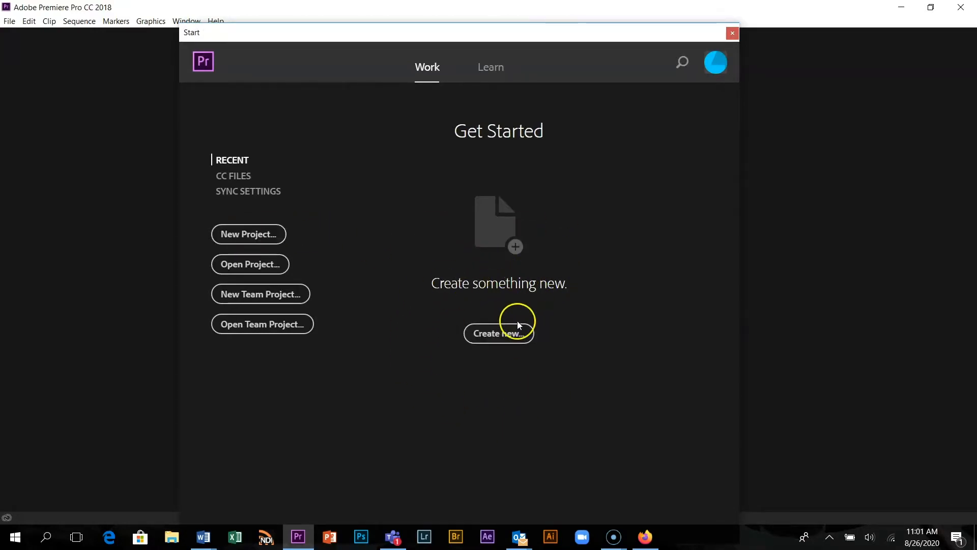
click(512, 334)
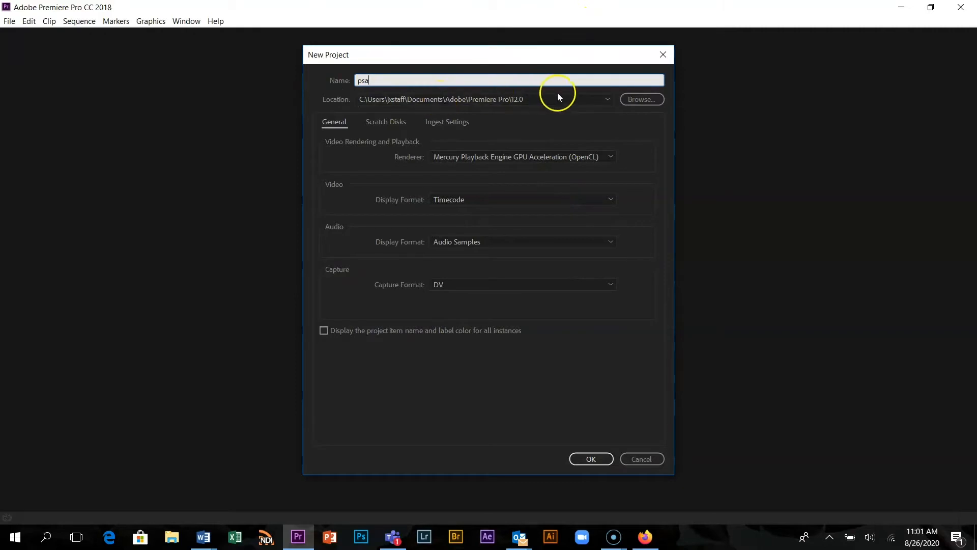
click(634, 103)
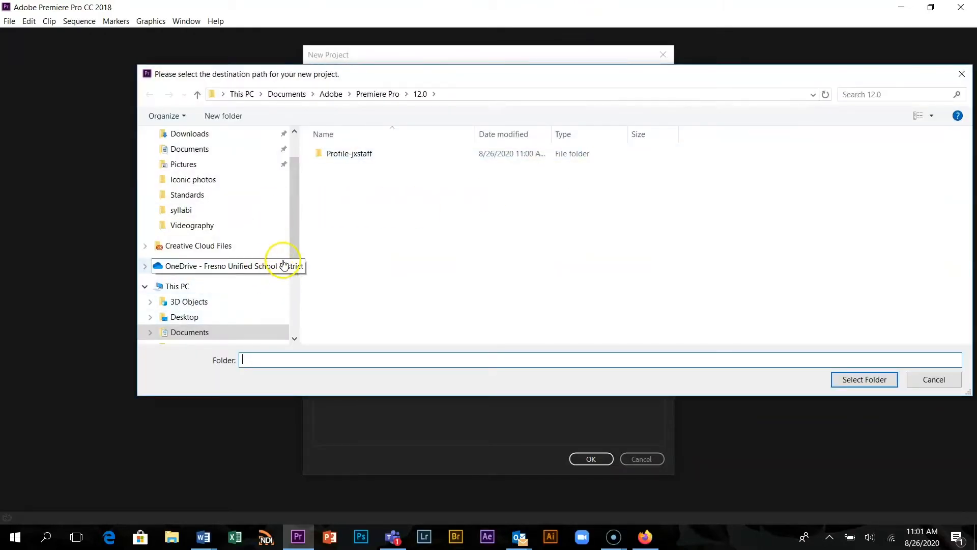
drag(290, 253, 283, 314)
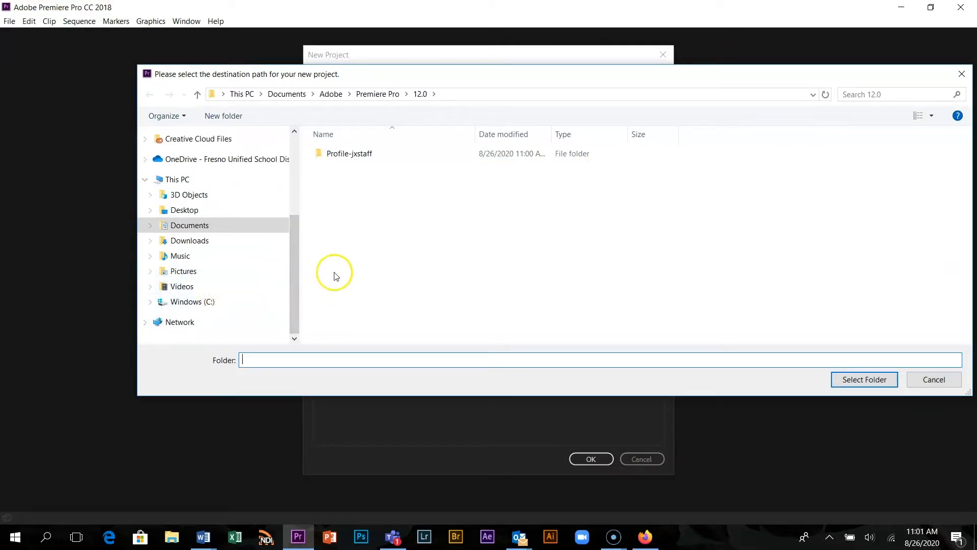
click(188, 290)
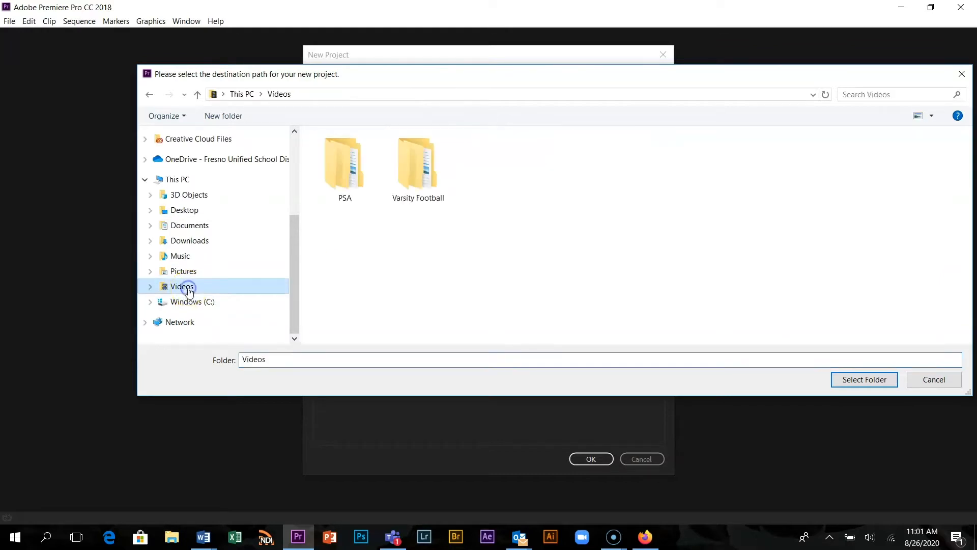
double_click(346, 170)
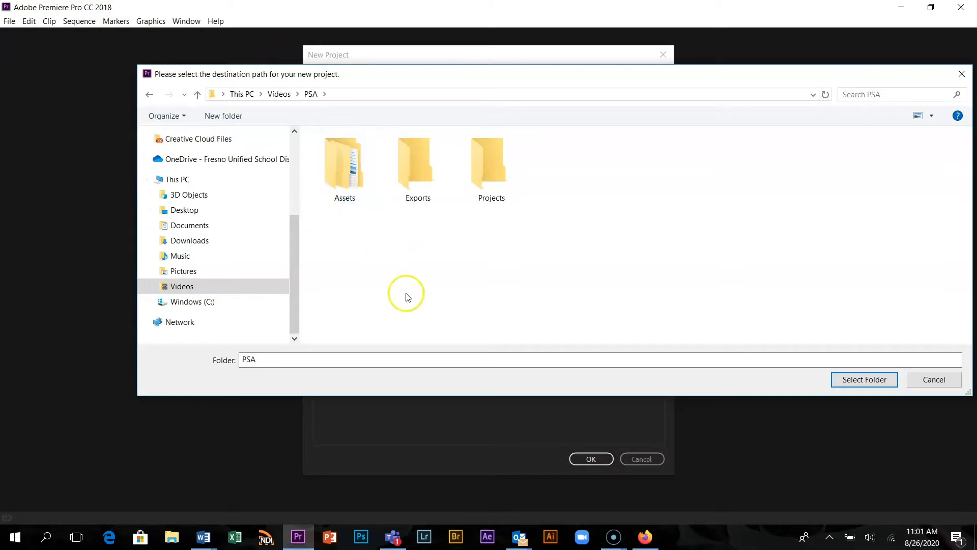
click(493, 195)
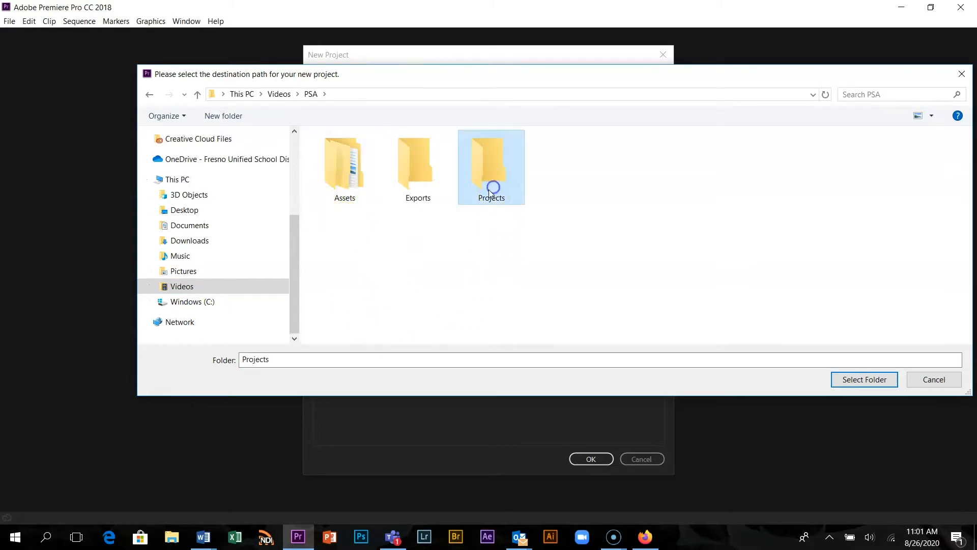
click(865, 381)
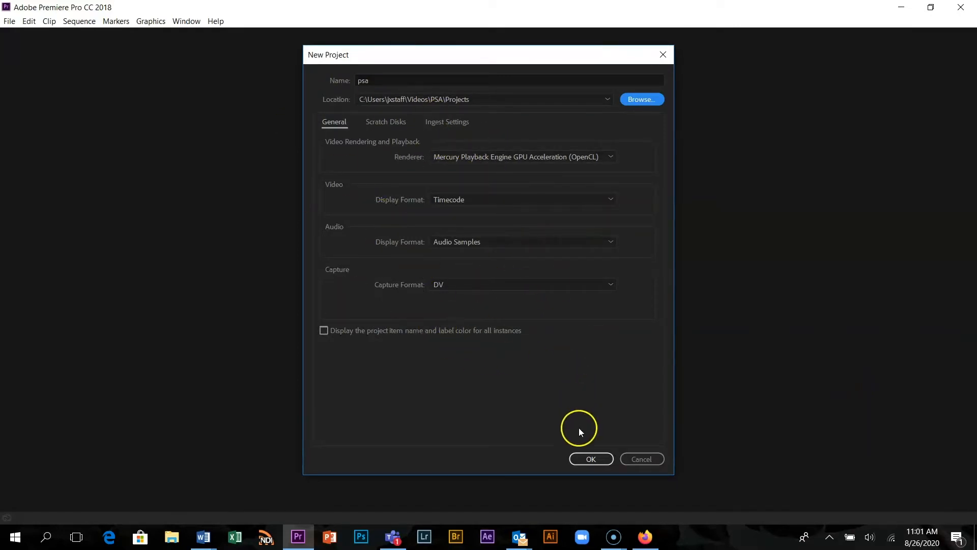
click(588, 458)
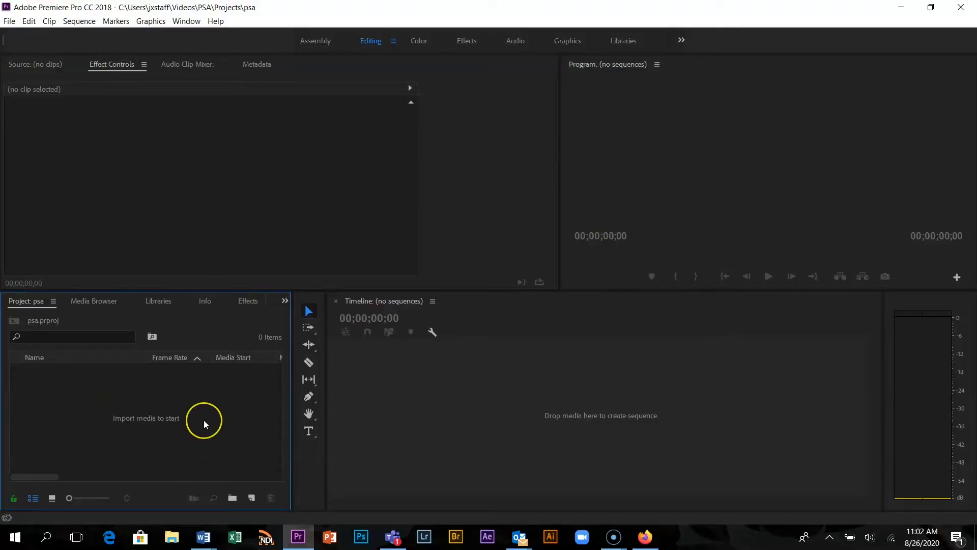
Step: Import all the clips, MVI_8877 to MVI_8885, from Videos > PSA > Assets > Footage > 100CANON into the project
double_click(214, 427)
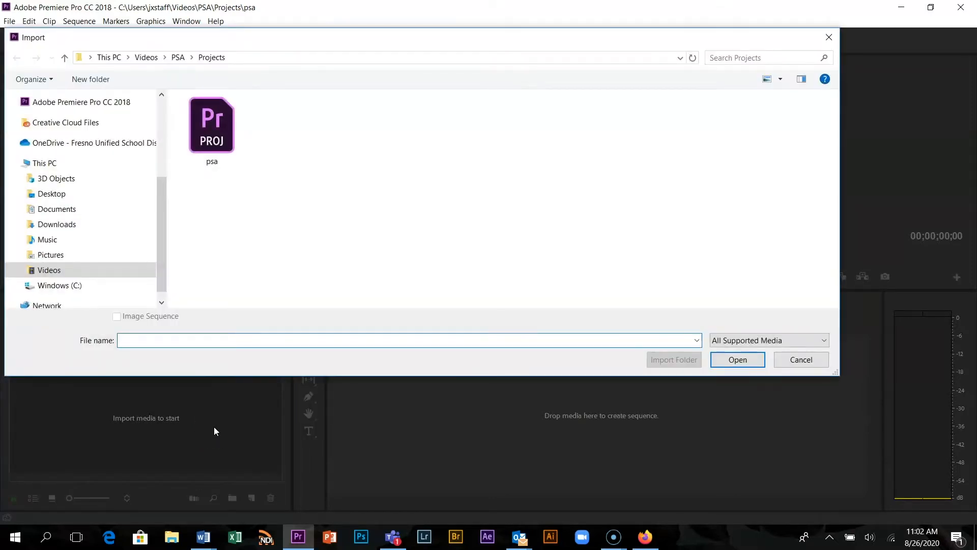
click(788, 359)
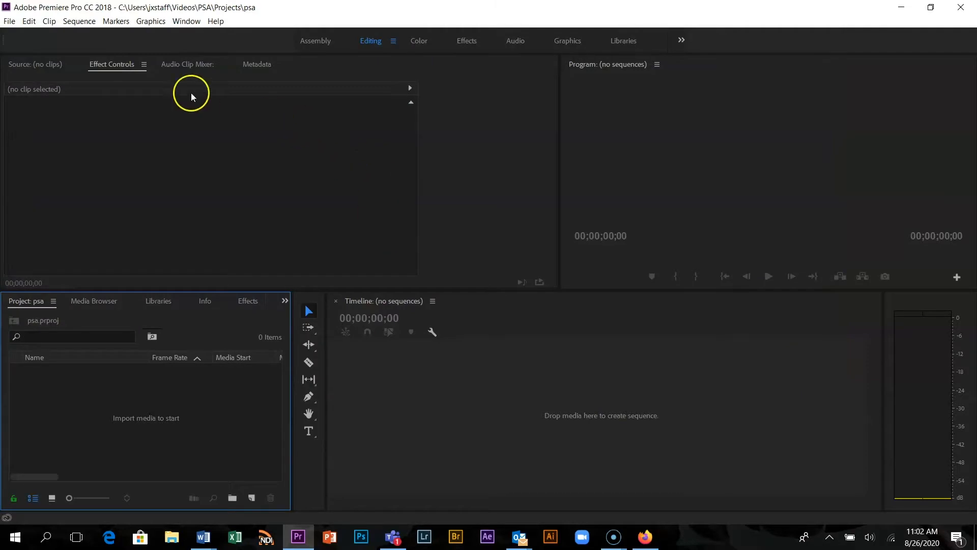
click(9, 20)
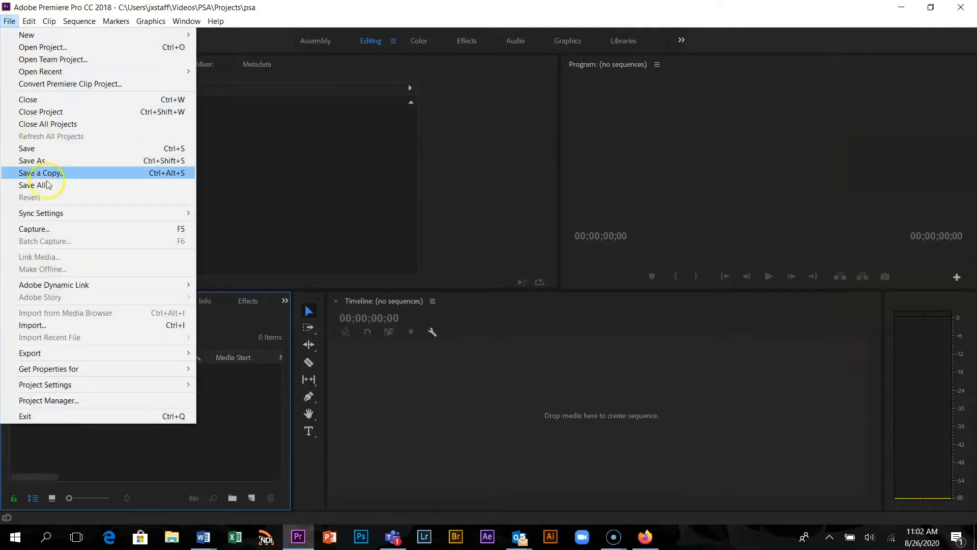
click(58, 326)
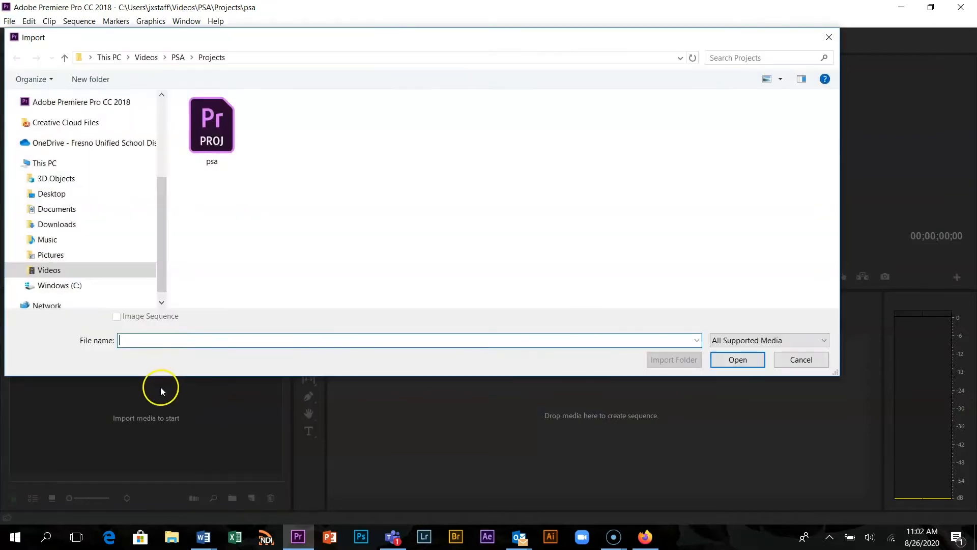
click(113, 270)
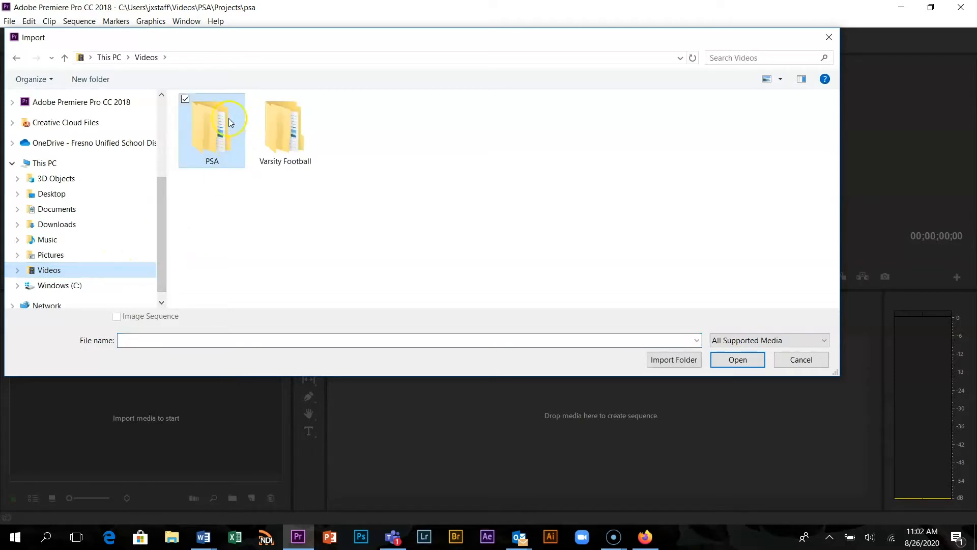
double_click(215, 136)
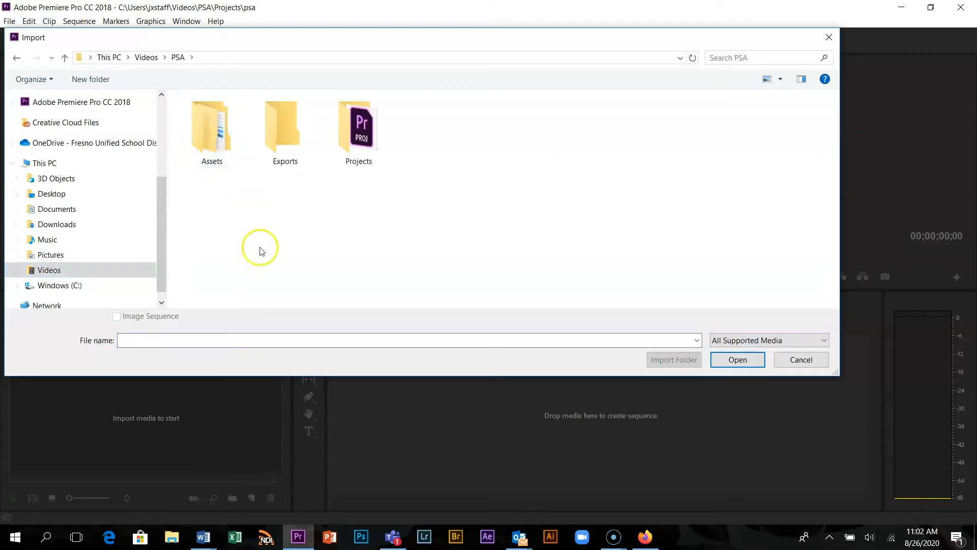
double_click(216, 147)
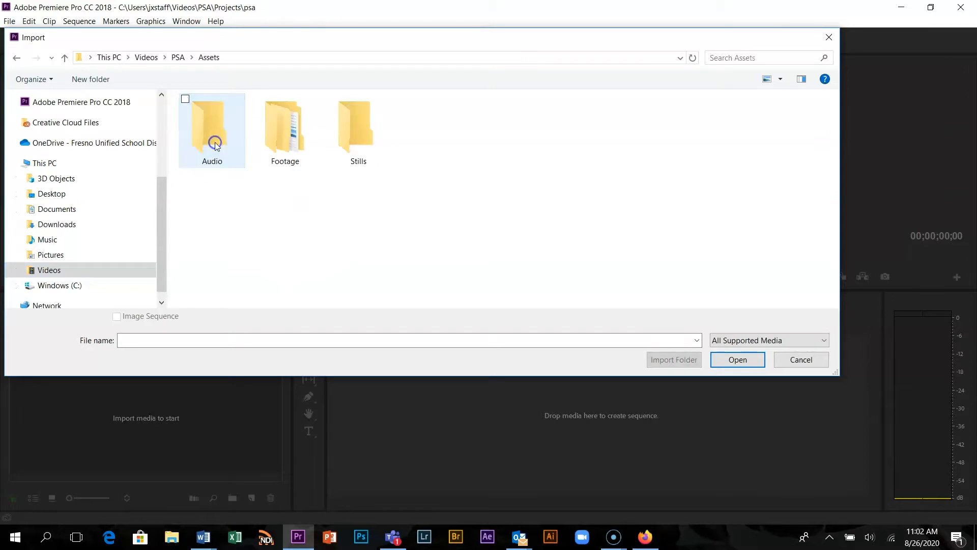
double_click(279, 136)
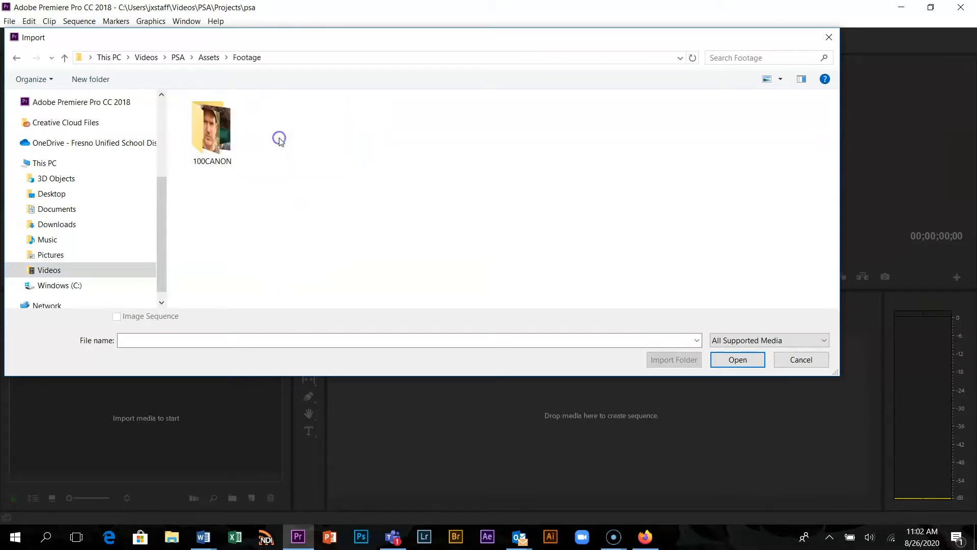
click(227, 150)
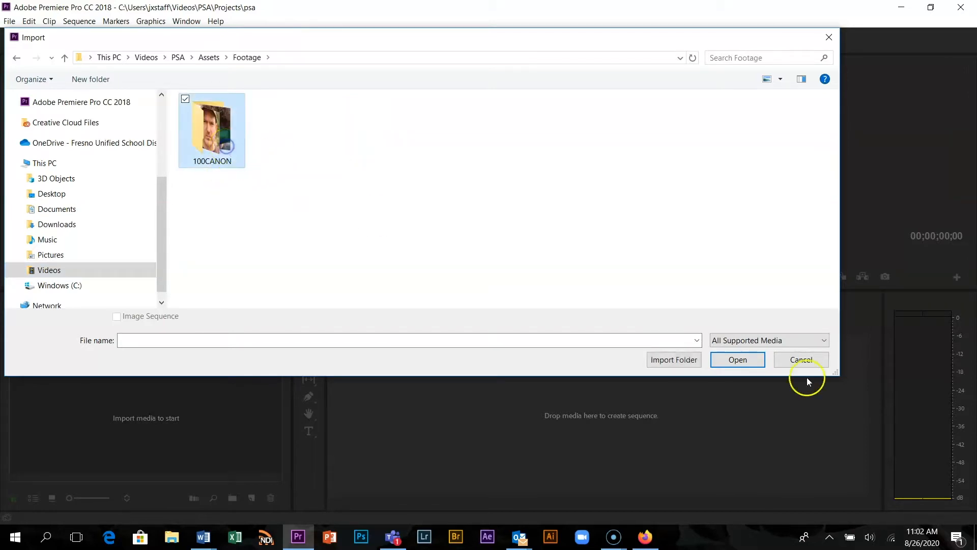
click(746, 360)
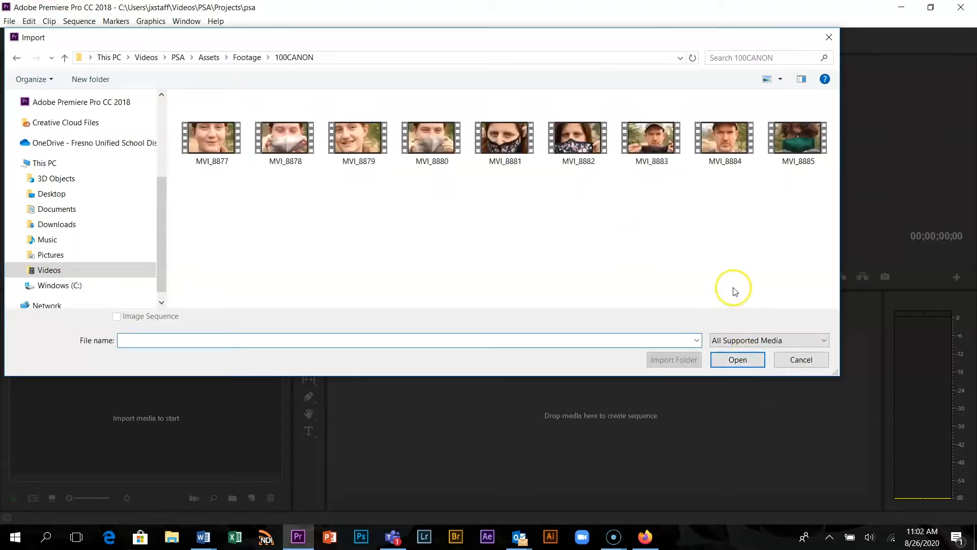
drag(809, 179, 187, 116)
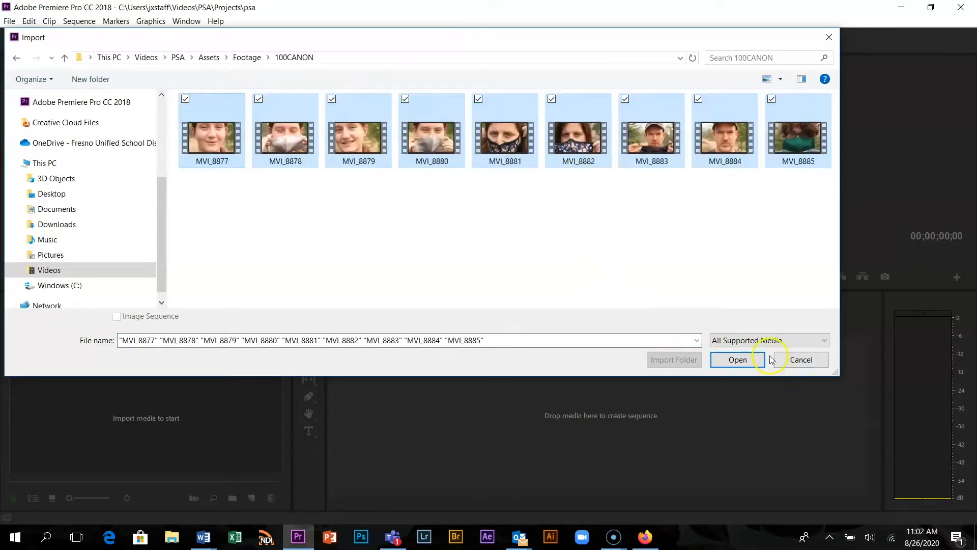
click(757, 361)
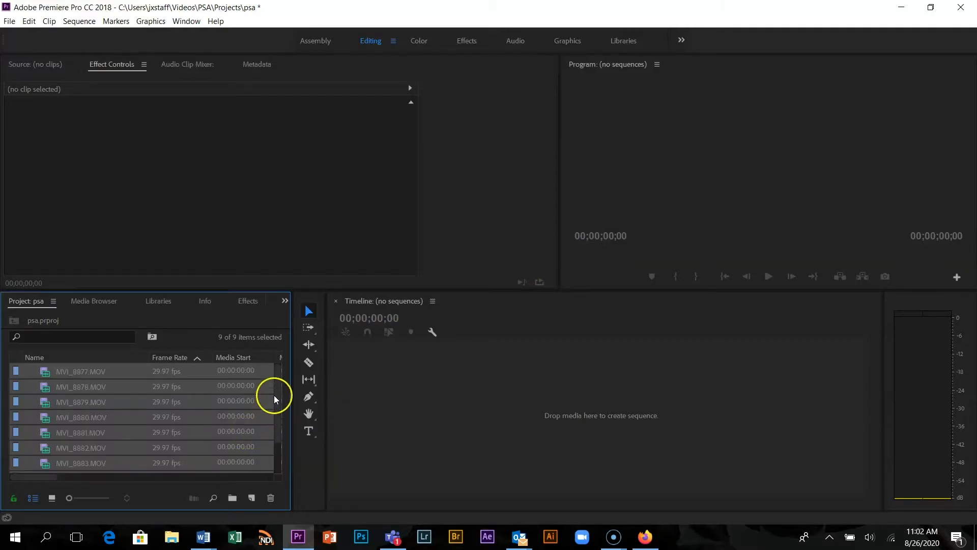
Step: Examine the imported clips as thumbnails in icon view, and return to list view to inspect their detail columns
drag(275, 401, 269, 454)
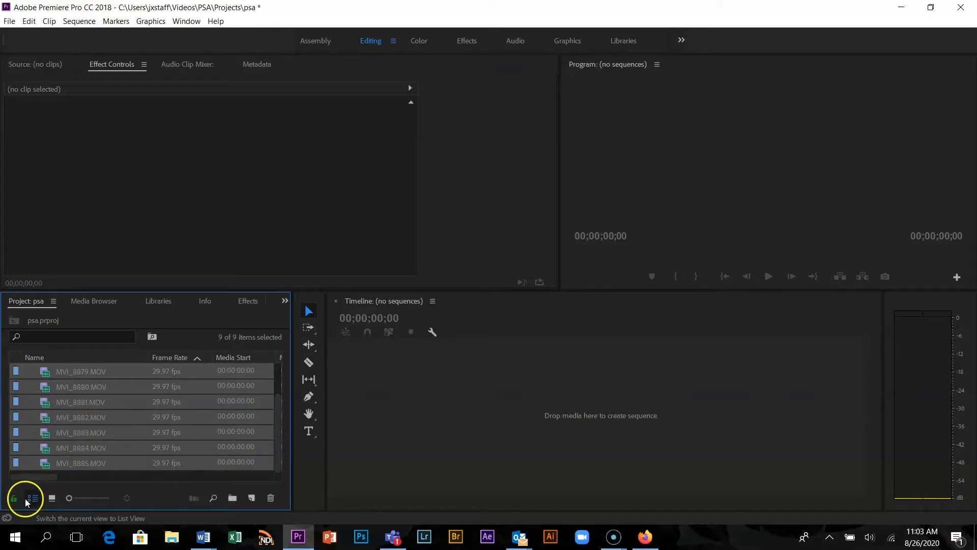
click(51, 497)
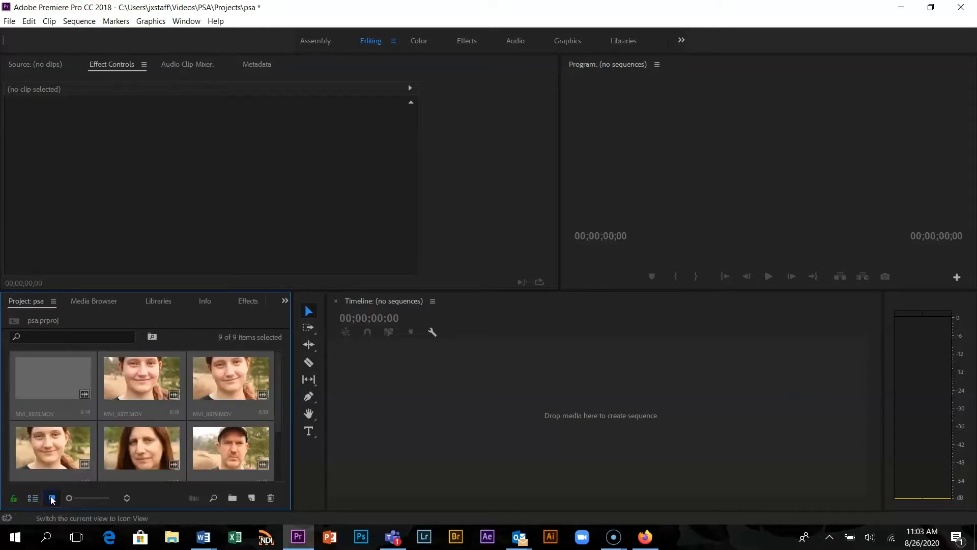
click(256, 407)
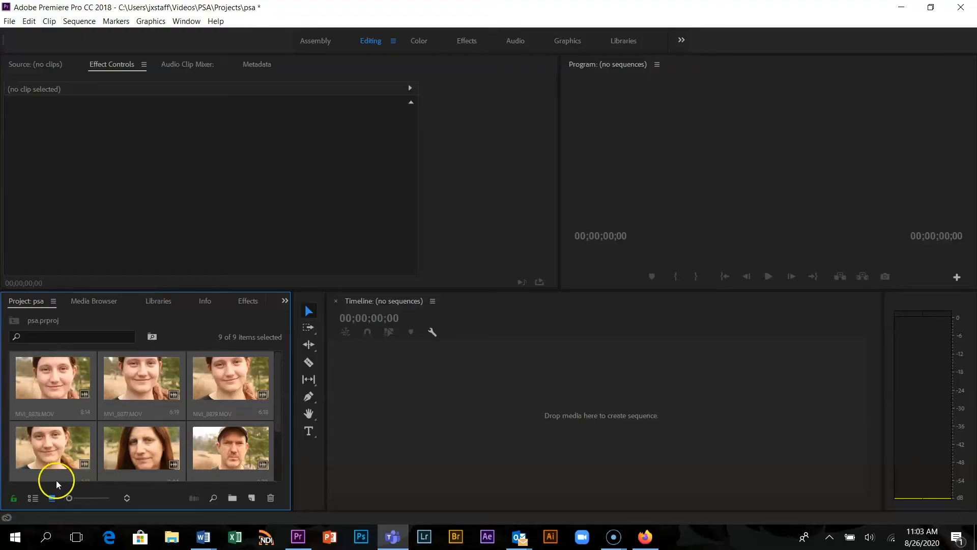
click(33, 498)
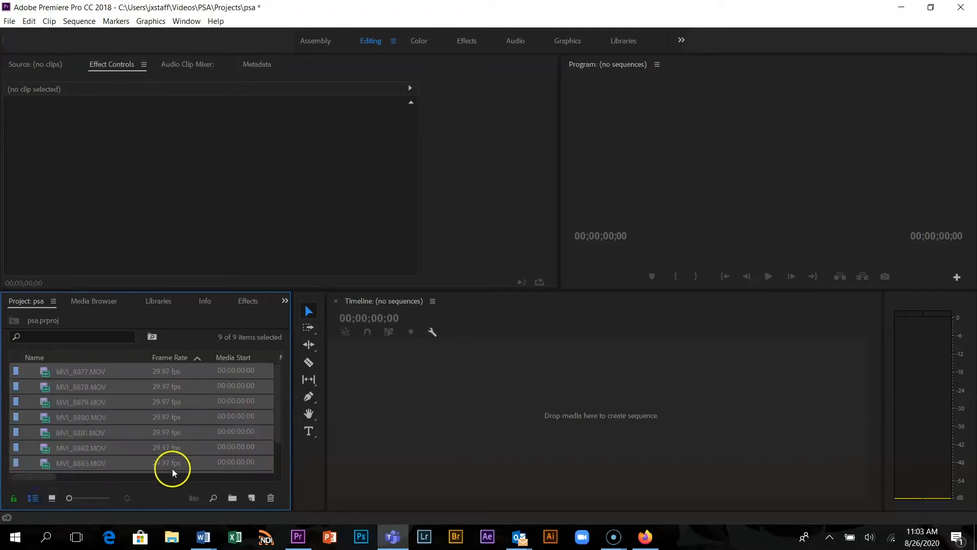
click(244, 476)
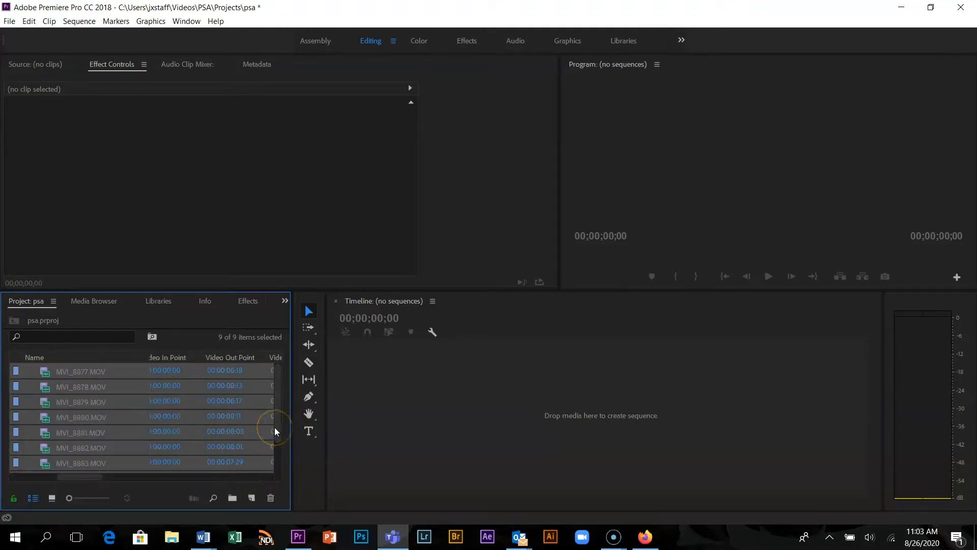
Step: Enlarge the project area in height and width so the whole clip list and the Video Info column fit
drag(280, 427, 280, 476)
click(196, 475)
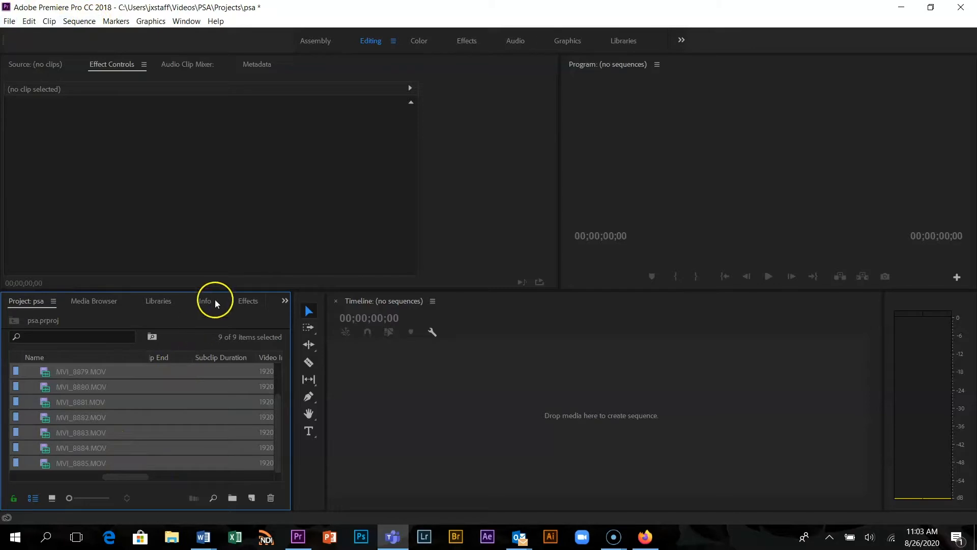
drag(220, 290, 235, 209)
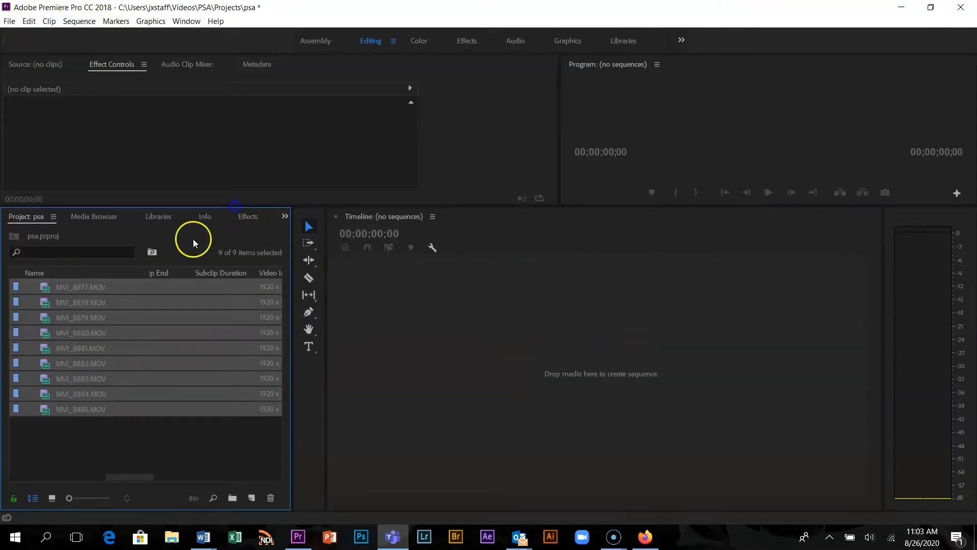
click(139, 453)
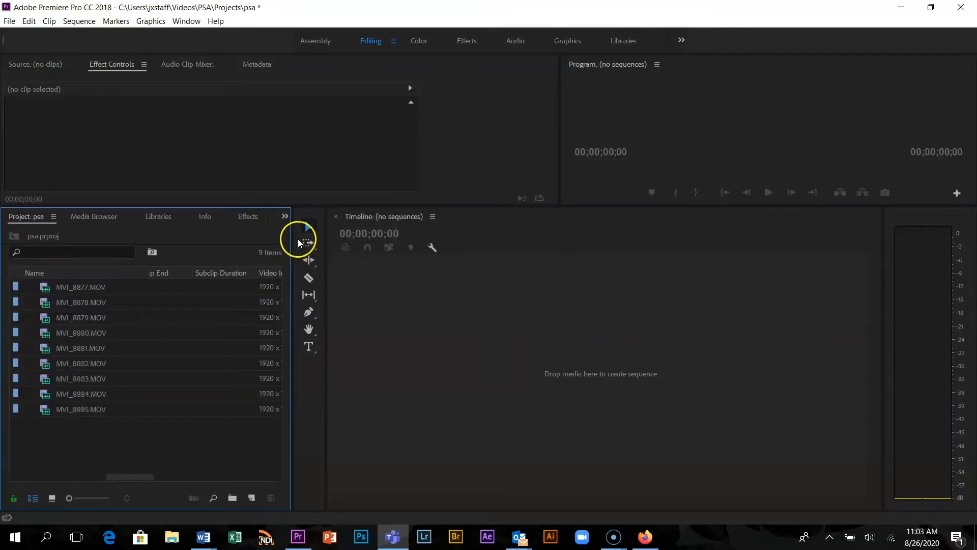
drag(236, 209, 236, 249)
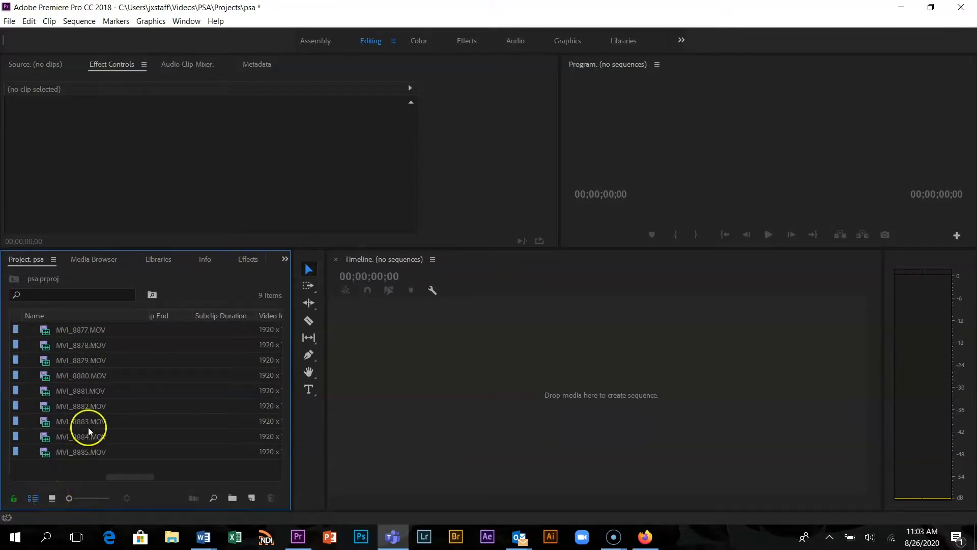
drag(292, 398, 327, 398)
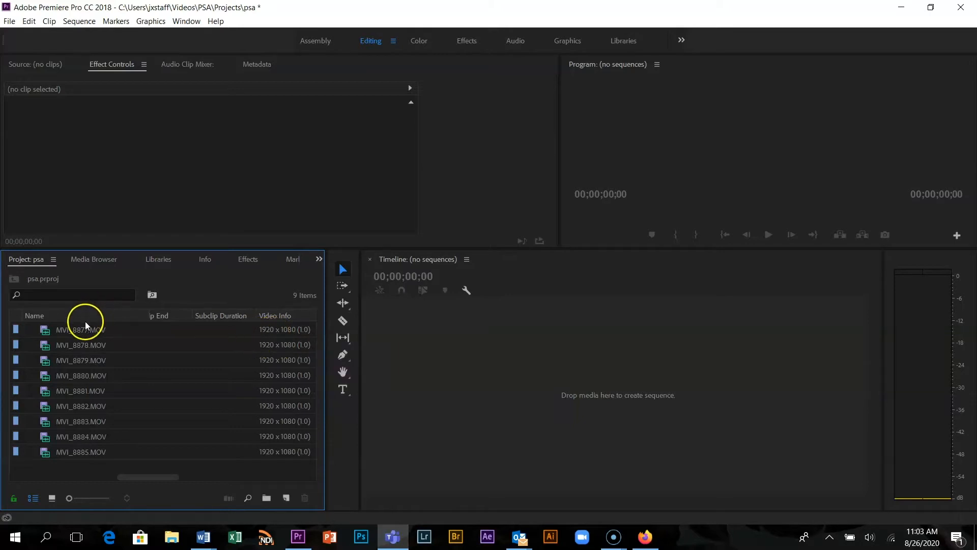
Step: Create a sequence from MVI_8877.MOV in the timeline, and delete the clip from it to leave the sequence empty
drag(82, 329, 543, 411)
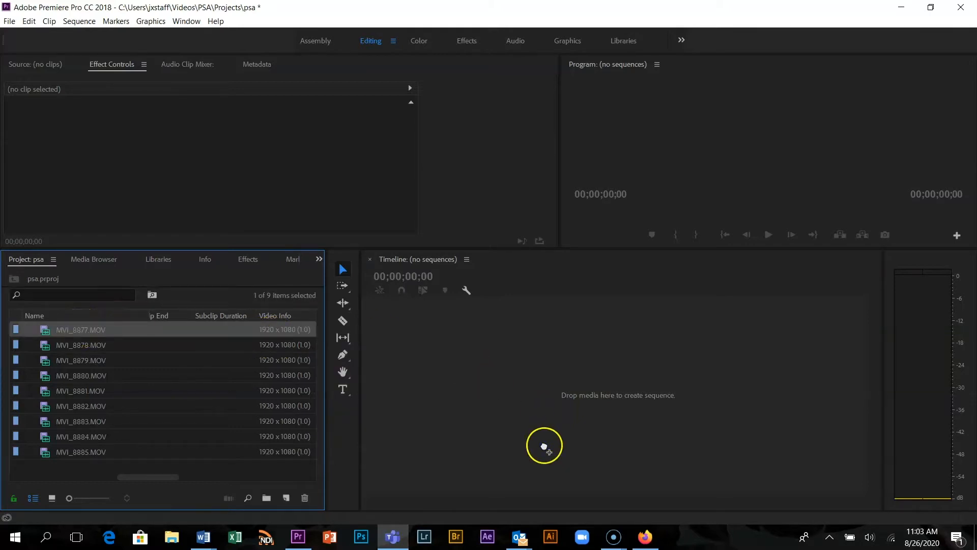
drag(543, 446, 544, 444)
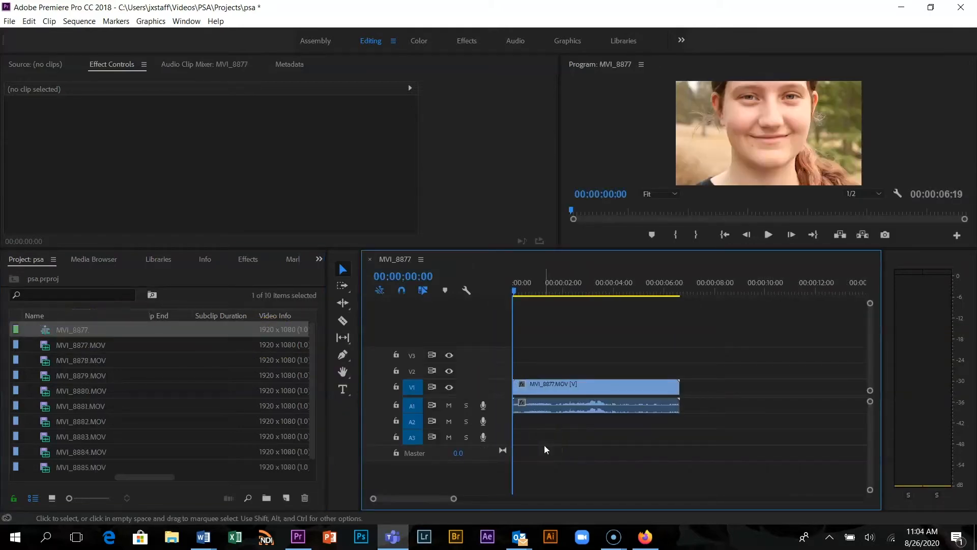
drag(582, 306, 584, 493)
key(Delete)
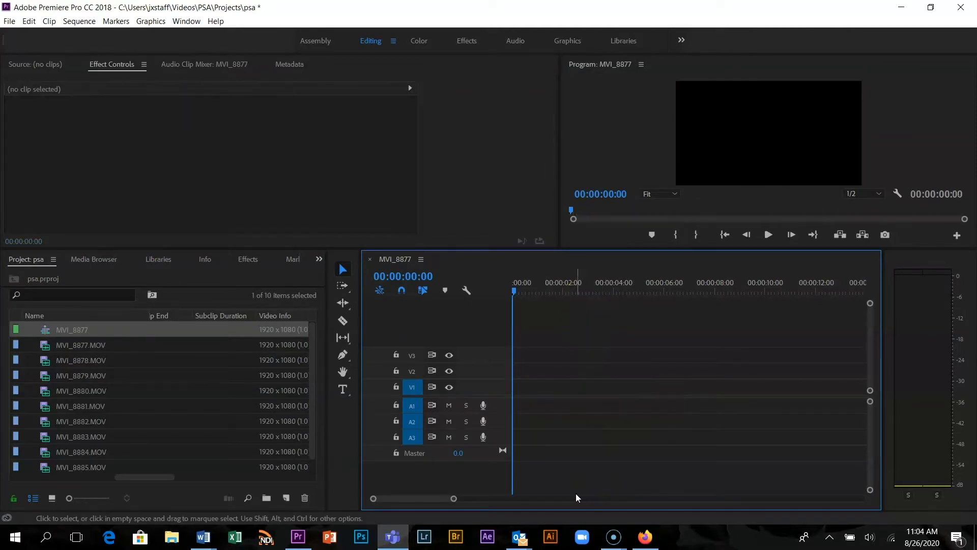
Step: Check the sequence settings for editing mode, timebase and frame size, and close them without changes
click(79, 21)
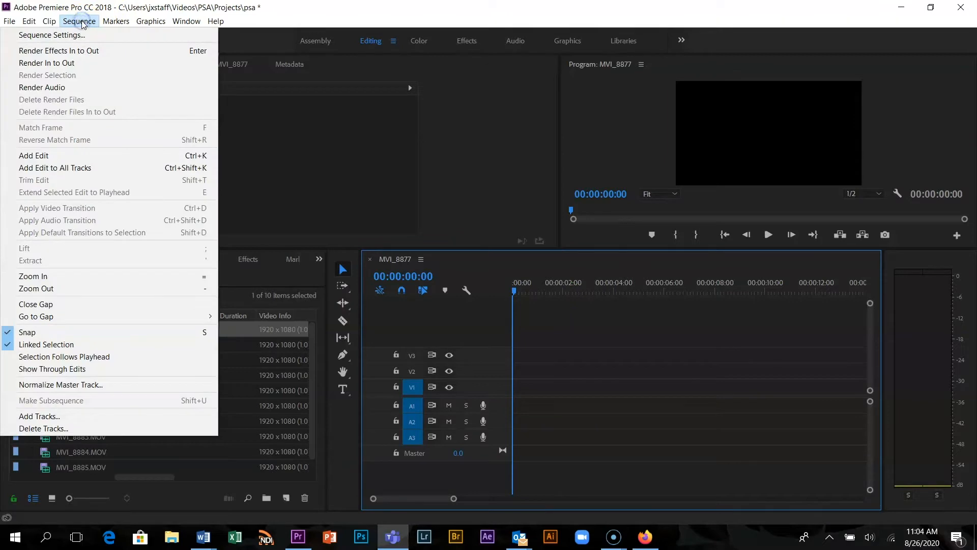
click(82, 36)
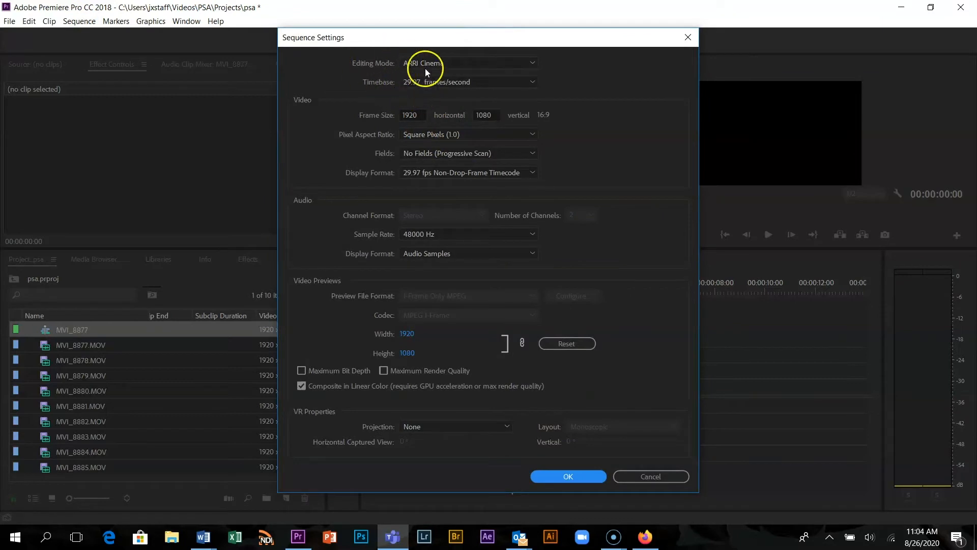
click(670, 479)
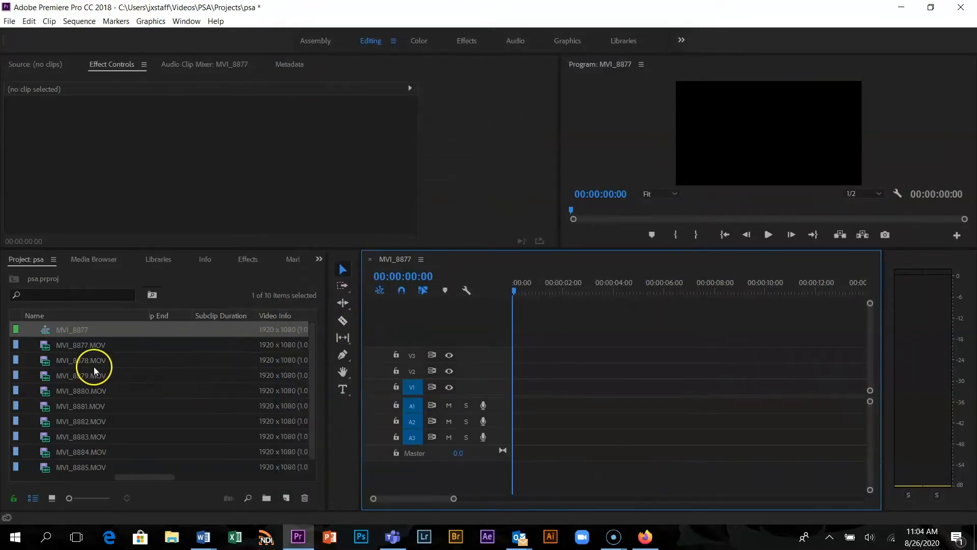
Step: Leave the MVI_8877 sequence name as it is and make the area of the video monitors slightly taller
click(65, 328)
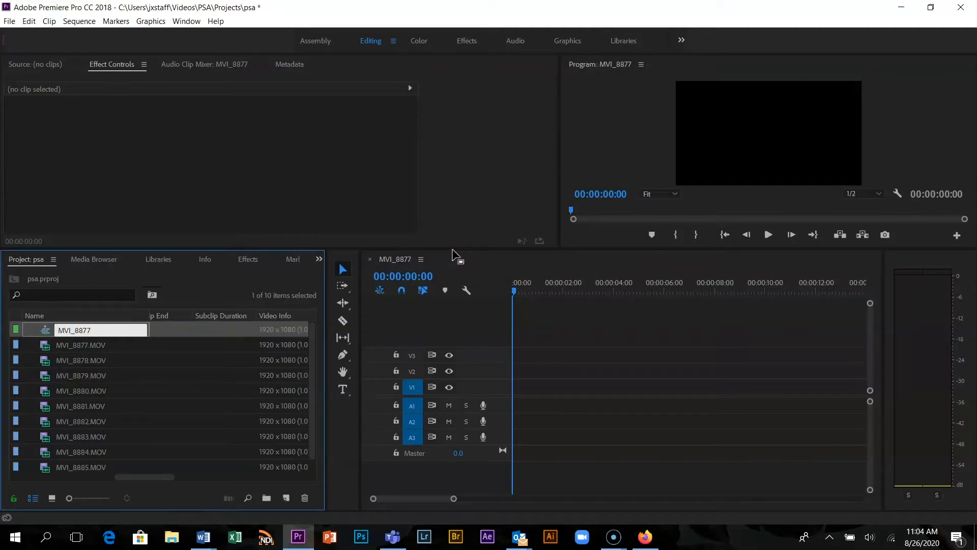
drag(455, 248, 442, 270)
click(135, 342)
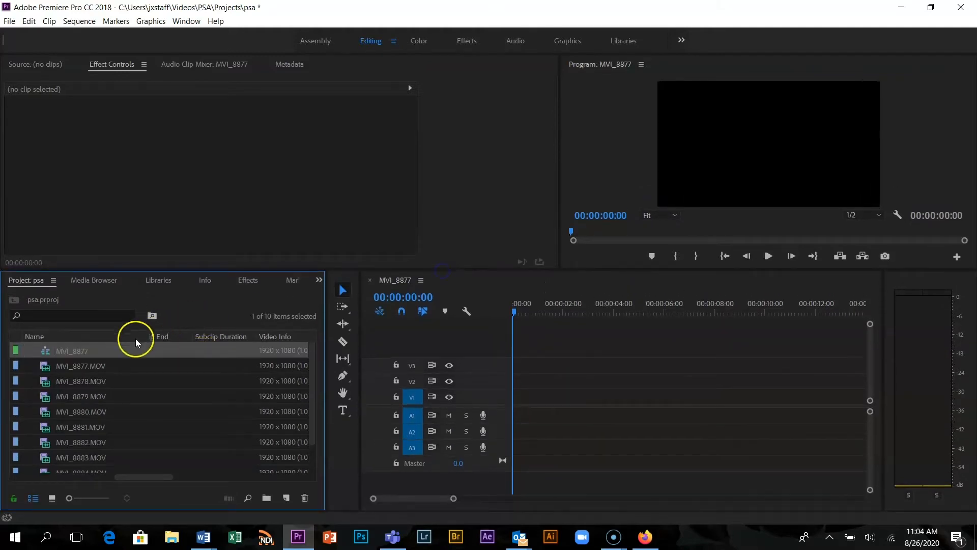
Step: Load MVI_8877.MOV into the Source monitor, play it and stop near the end of the clip
double_click(88, 366)
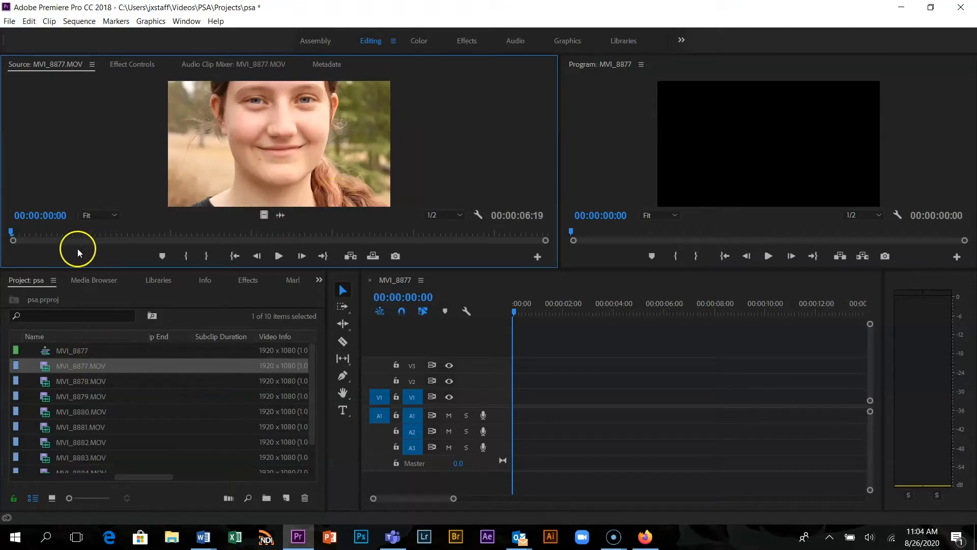
click(278, 255)
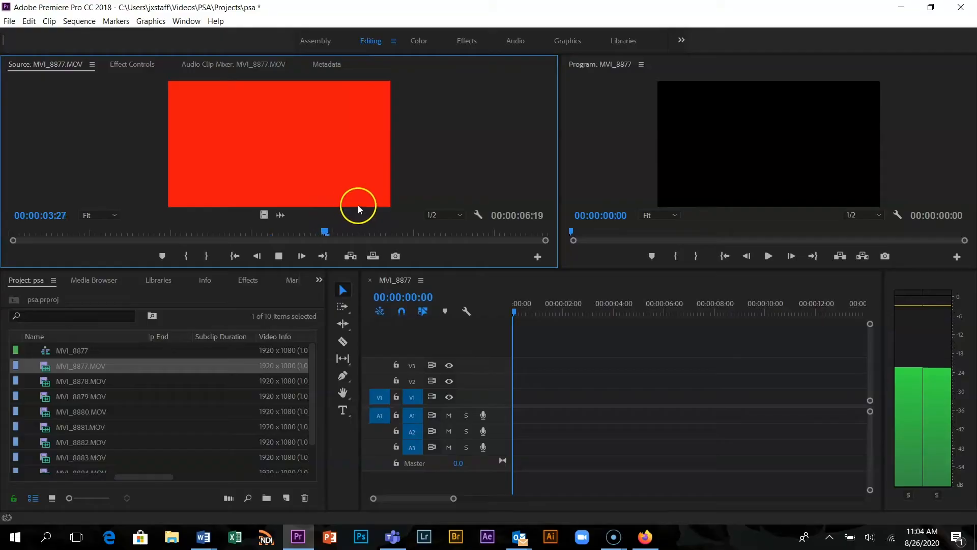
click(280, 257)
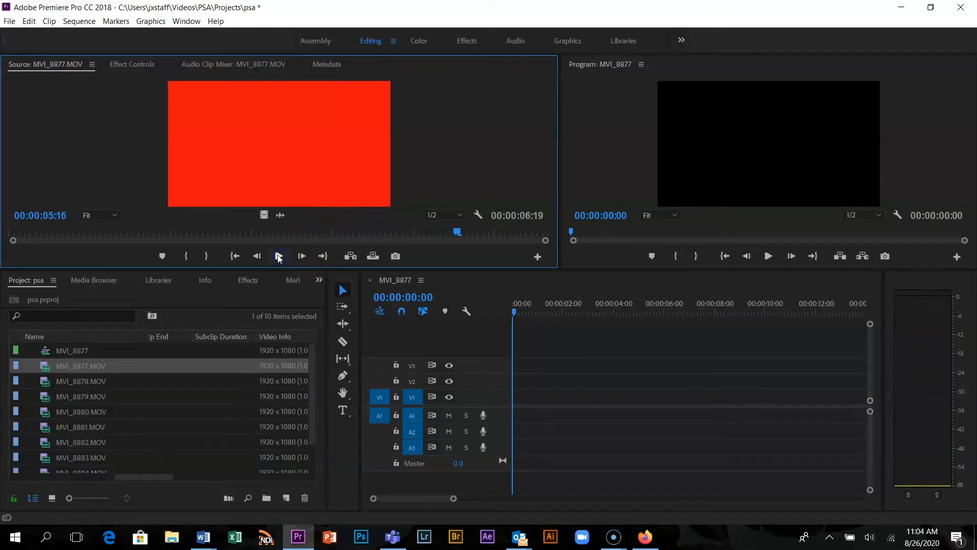
Step: Switch the Source monitor between MVI_8877.MOV and MVI_8878.MOV, and play MVI_8878.MOV to review it
double_click(66, 382)
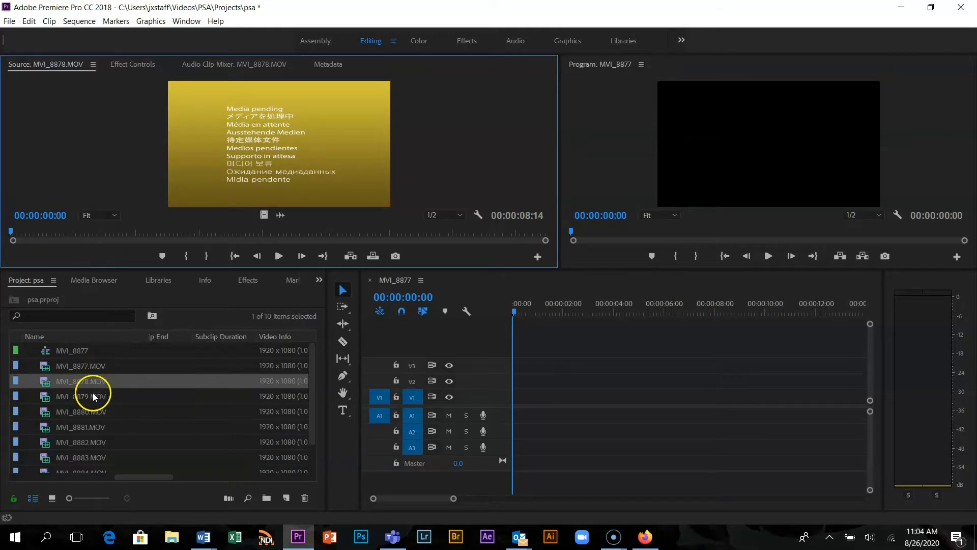
double_click(84, 365)
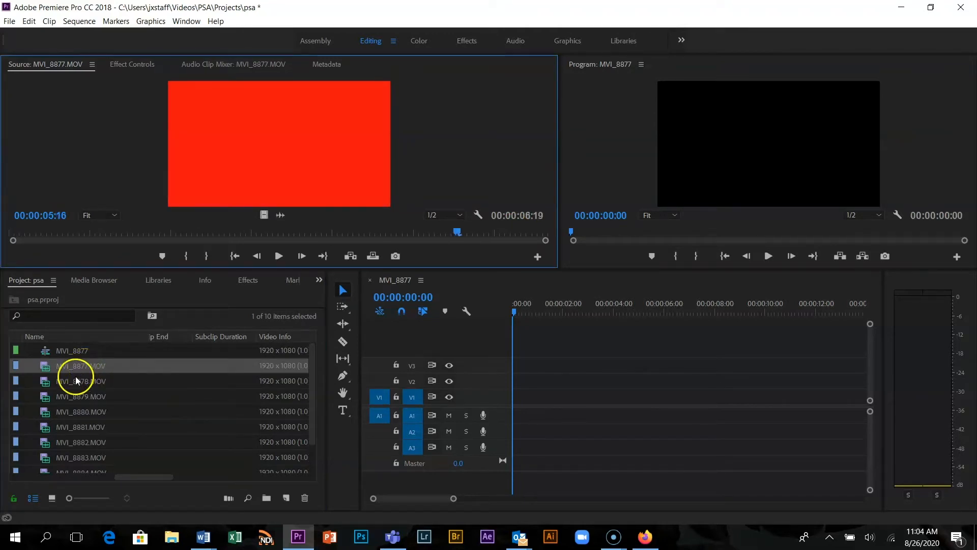
double_click(75, 385)
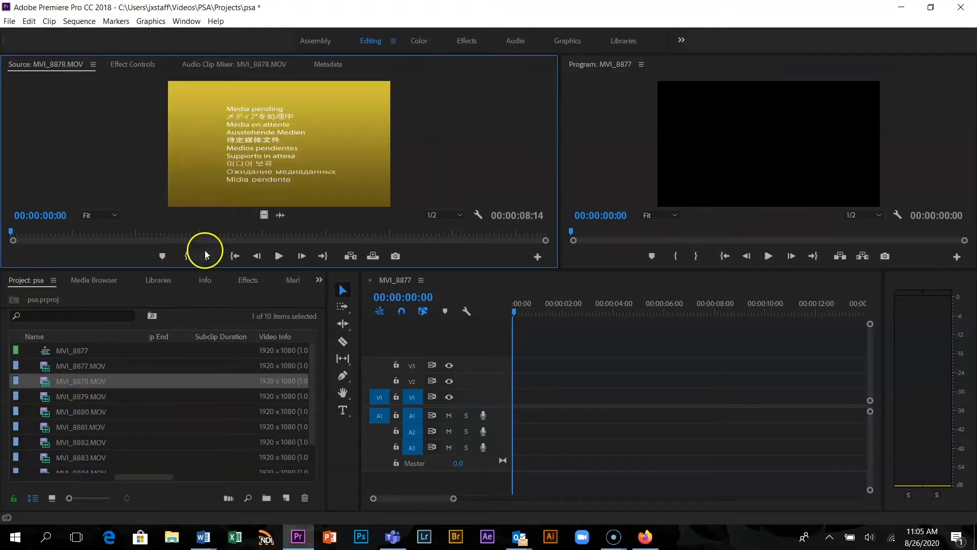
click(279, 256)
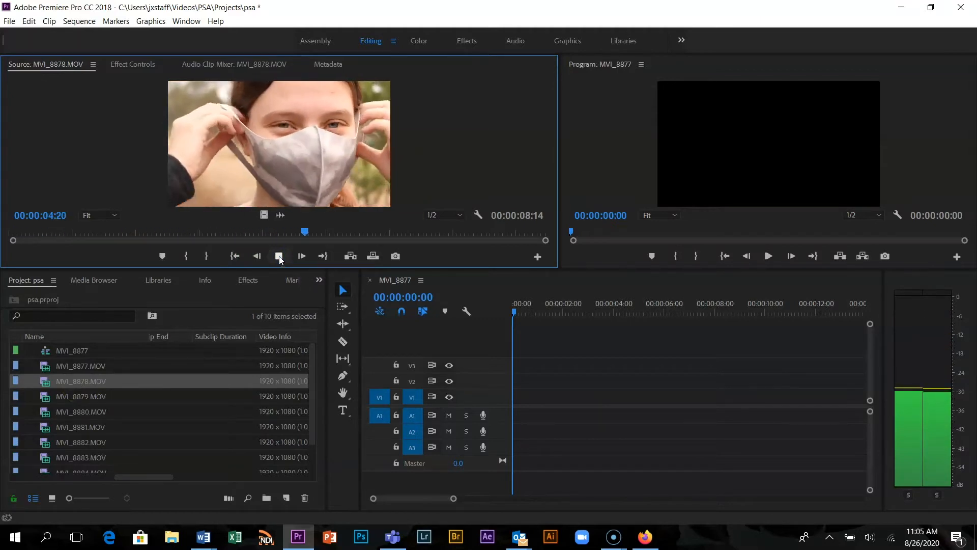
click(279, 257)
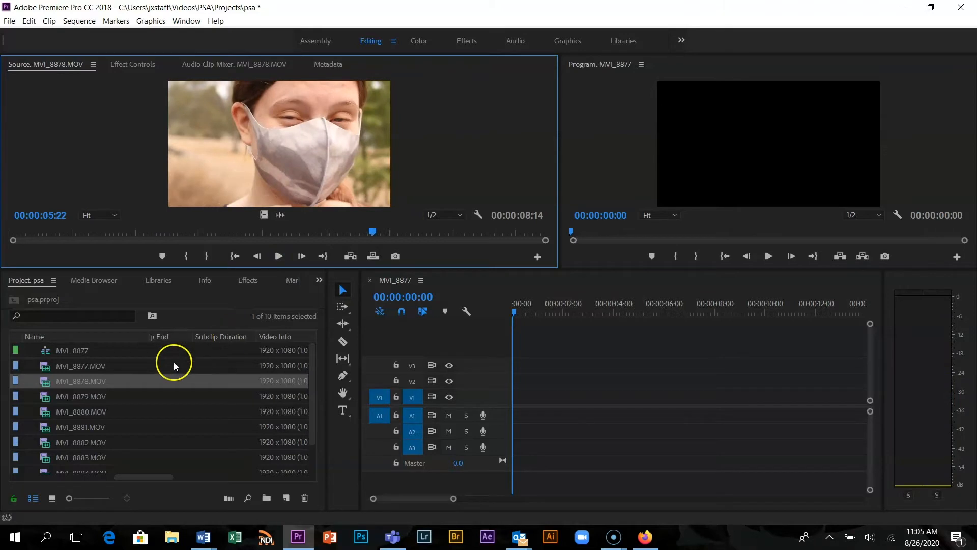
Step: Load MVI_8879.MOV into the Source monitor and play it to review the footage
double_click(74, 398)
click(279, 256)
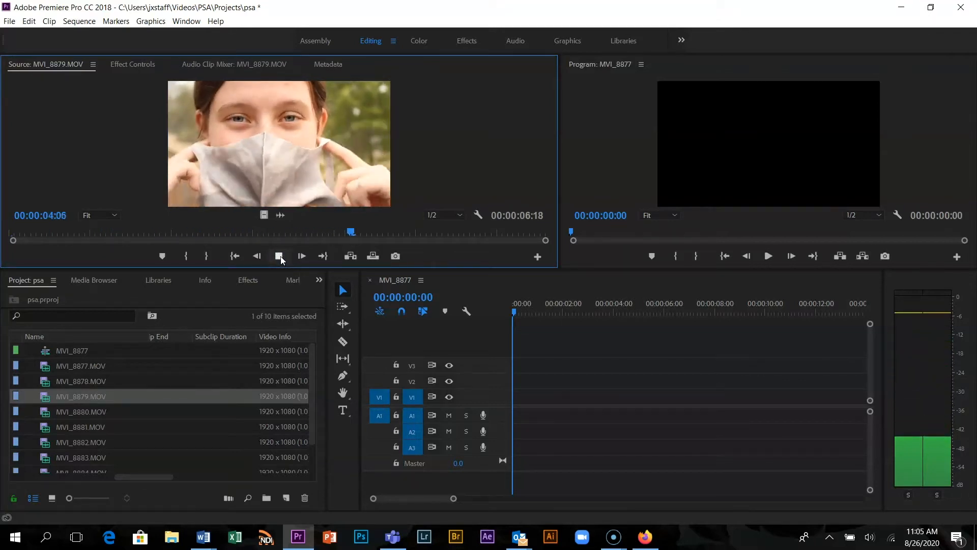
click(279, 256)
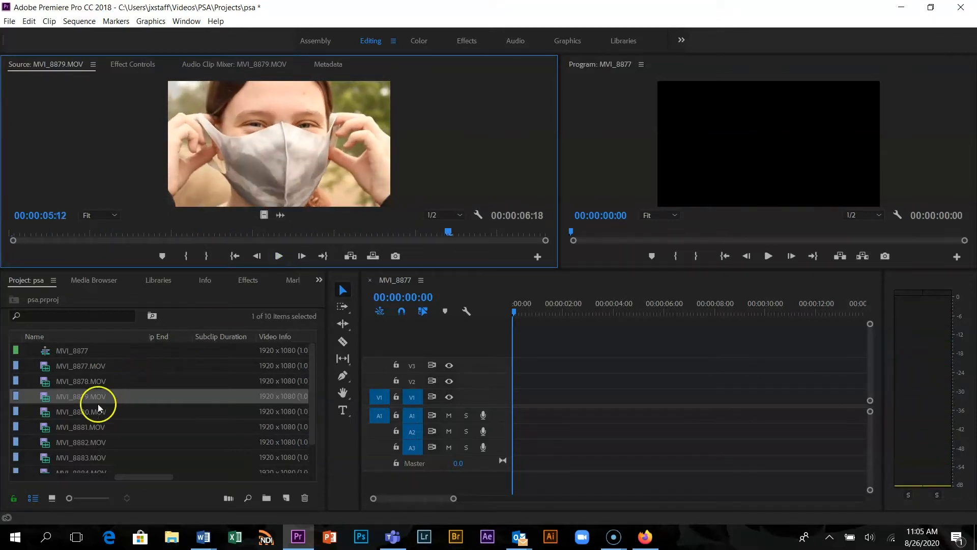
Step: Load MVI_8880.MOV into the Source monitor and play it to review the footage
double_click(84, 414)
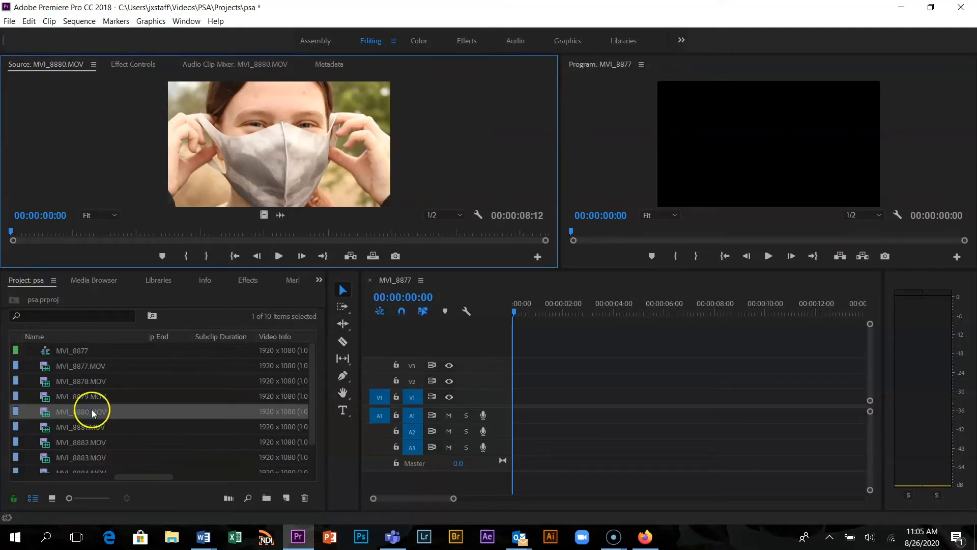
click(280, 255)
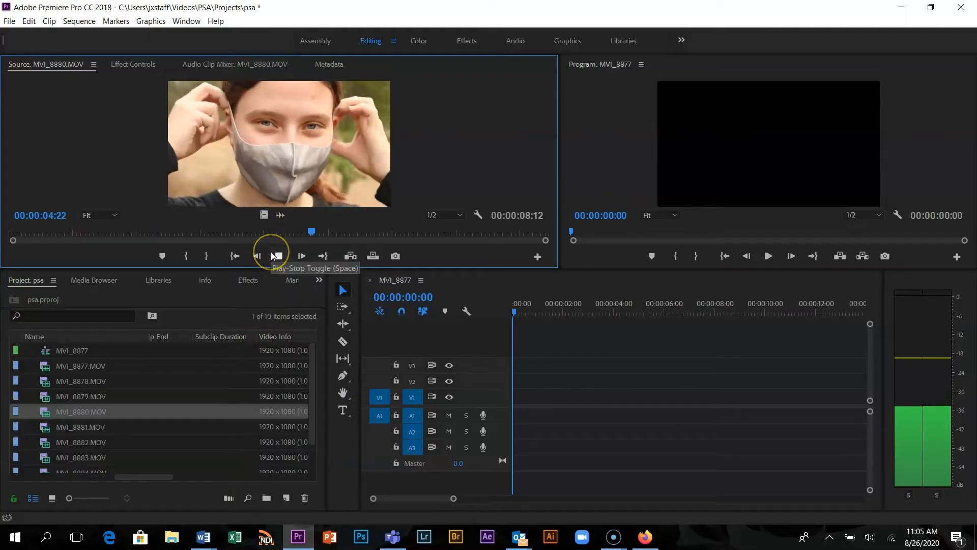
click(274, 255)
Step: Enlarge the video monitors and mark an In point at 00:00:01:23 in MVI_8880.MOV
drag(345, 231, 102, 247)
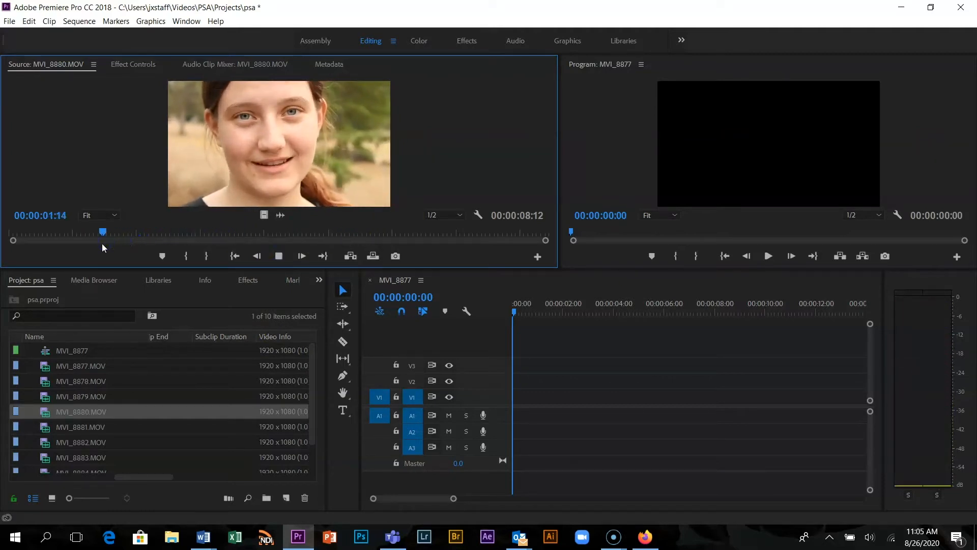
key(space)
drag(152, 229, 123, 234)
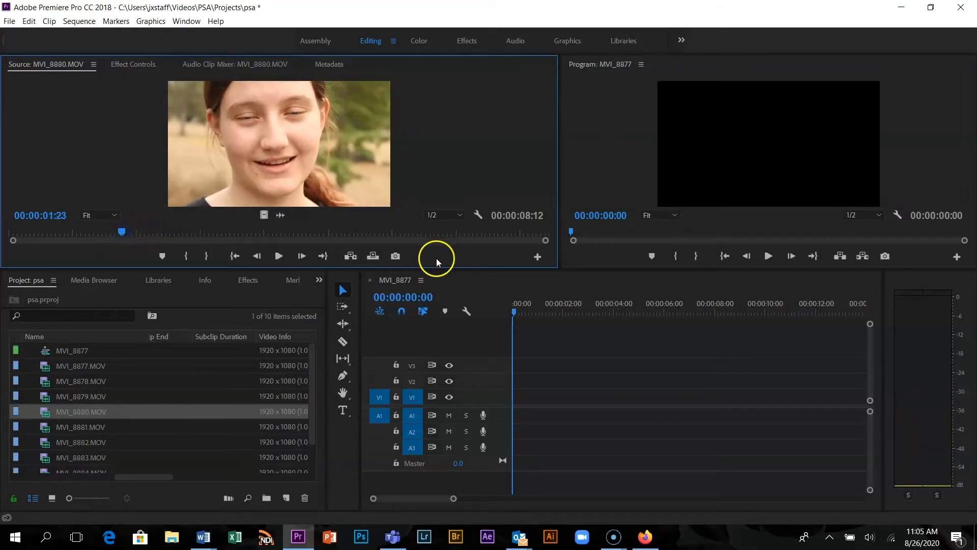
drag(432, 267, 427, 296)
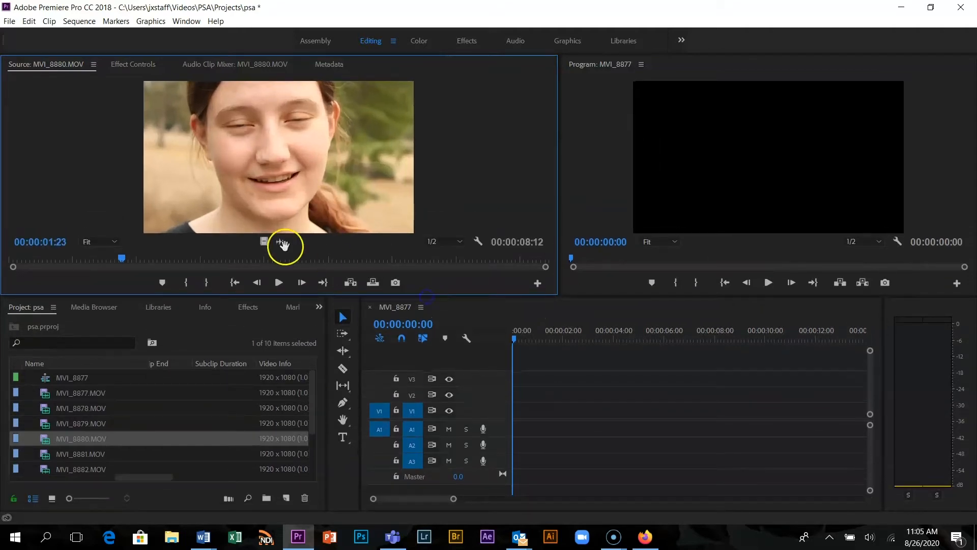
key(i)
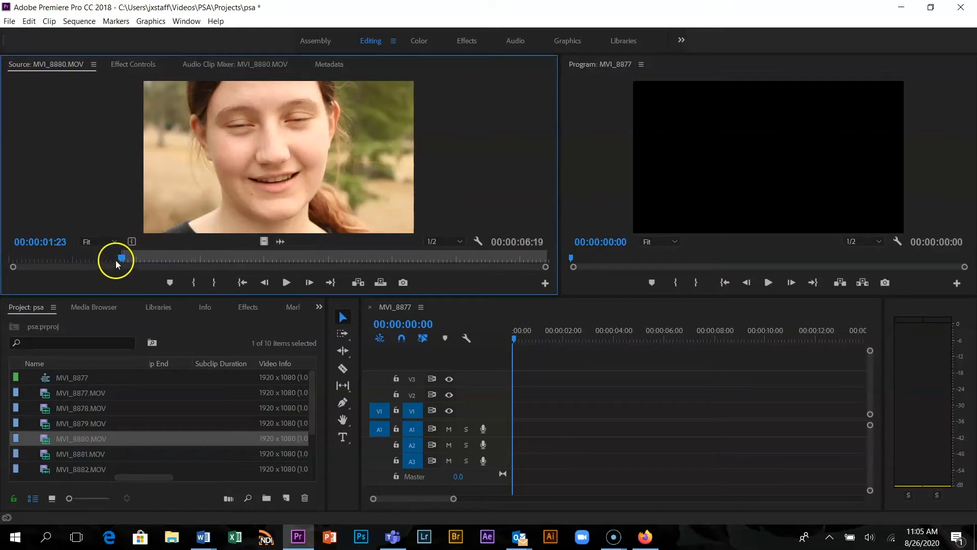
Step: Move the In point of MVI_8880.MOV to 00:00:01:21 and mark its Out point at 00:00:05:14
drag(120, 256, 117, 256)
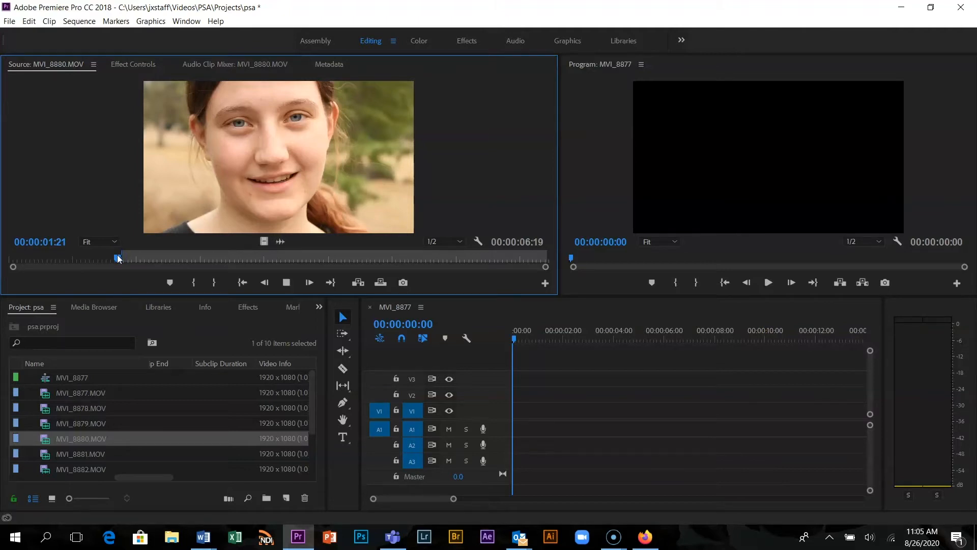
key(k)
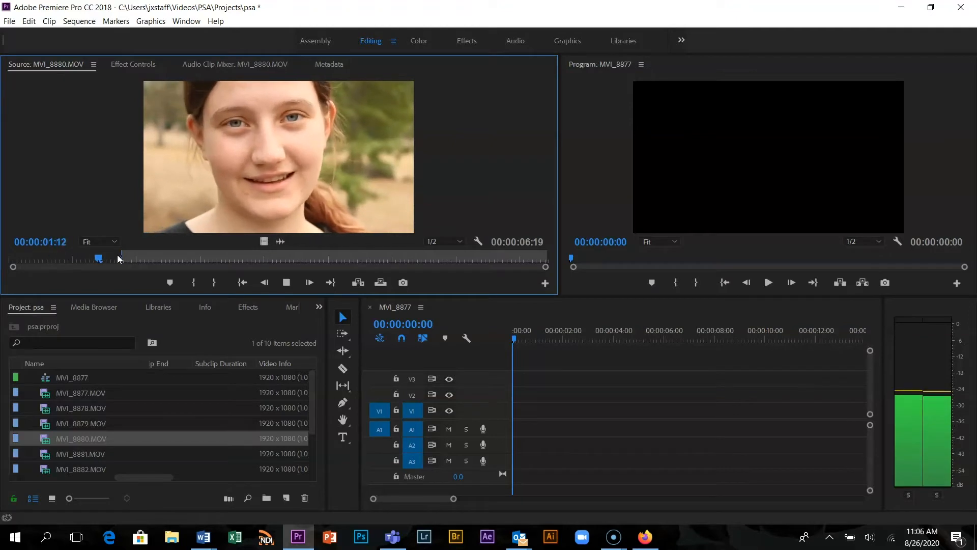
key(k)
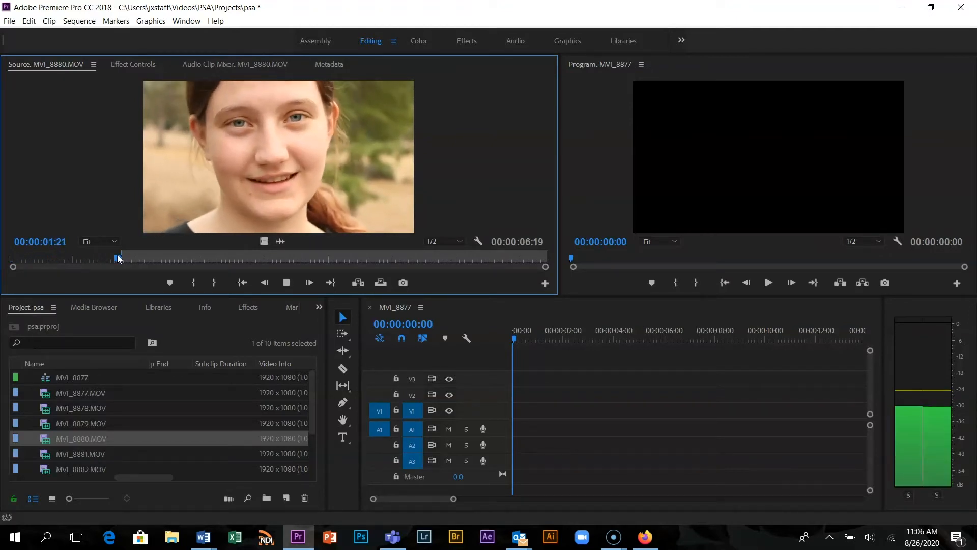
key(k)
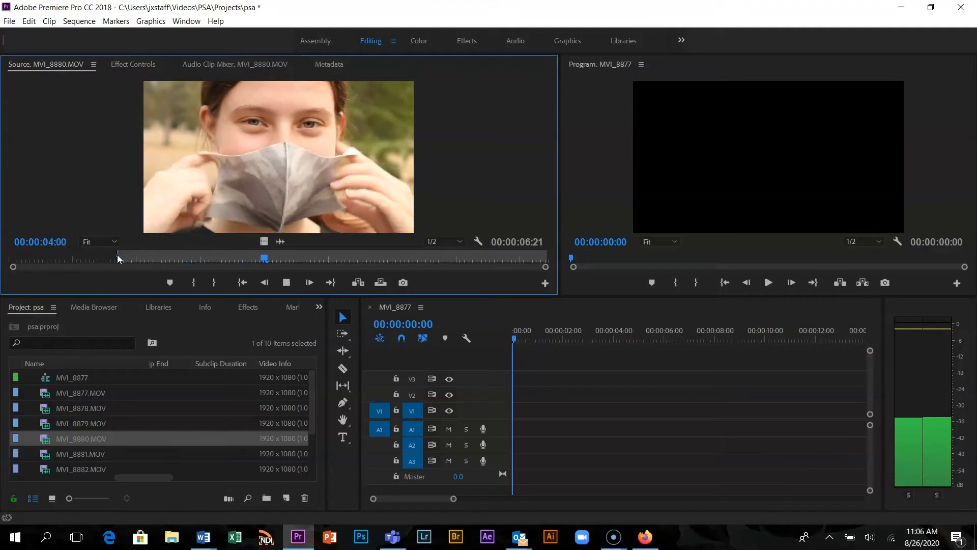
key(space)
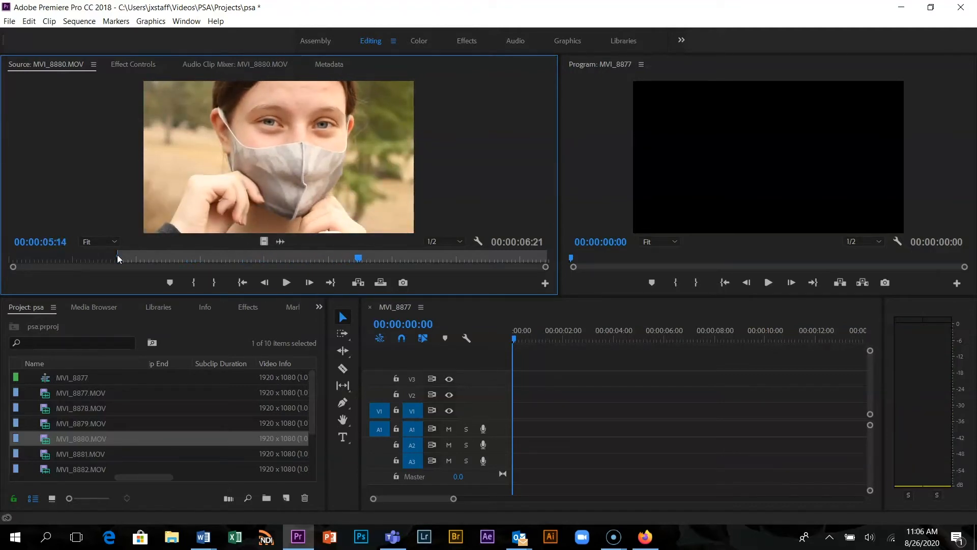
key(o)
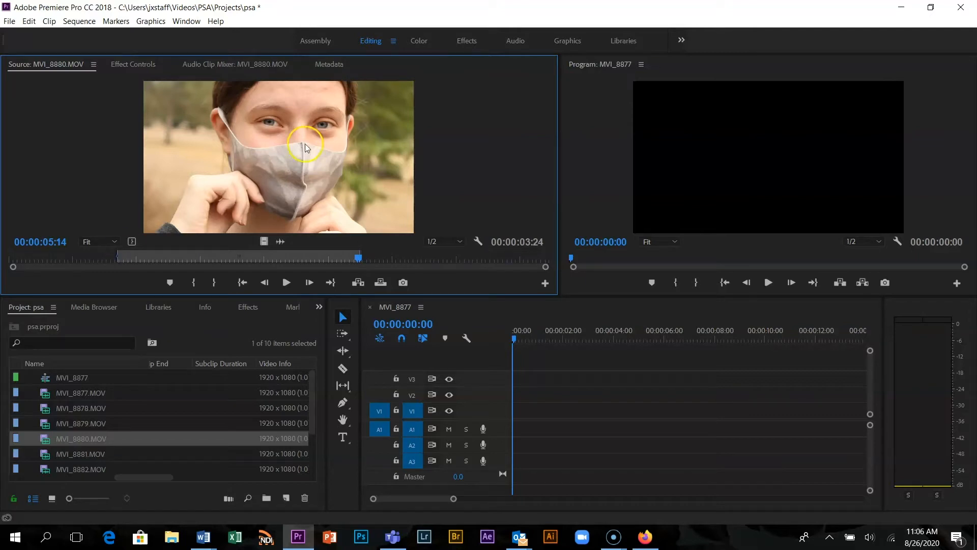
Step: Place the trimmed MVI_8880.MOV at the start of tracks V1 and A1, and show the project items as thumbnails
drag(424, 324, 514, 430)
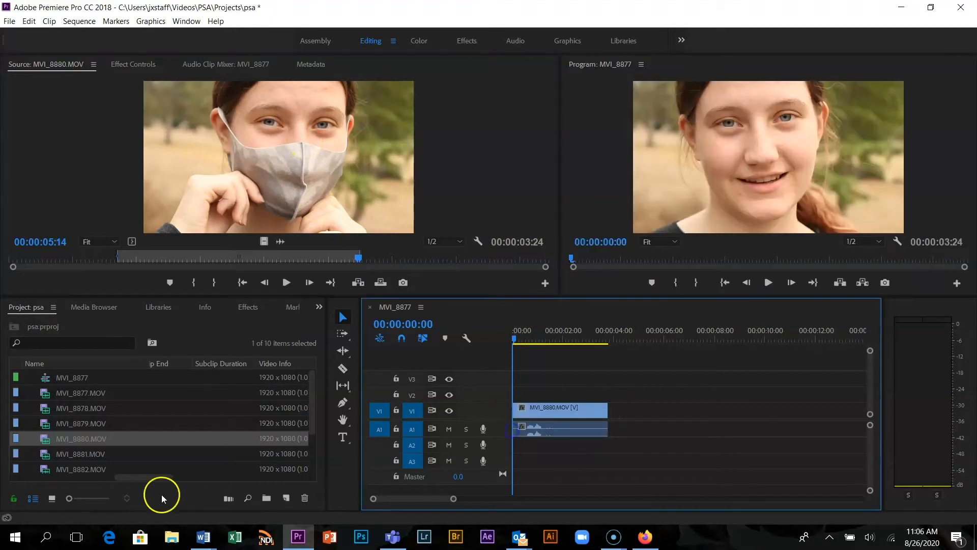
click(105, 455)
click(103, 454)
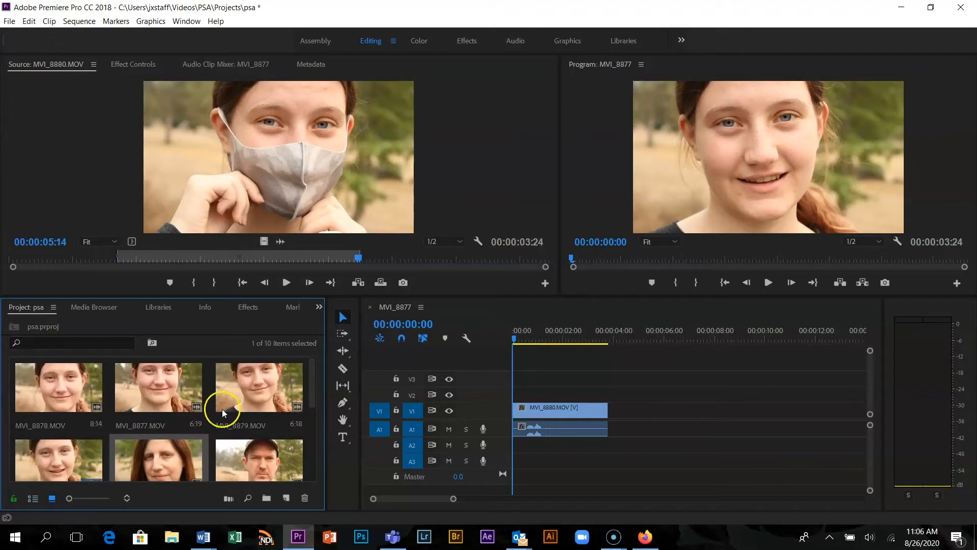
Step: Load MVI_8881.MOV into the Source monitor, find where the speaking begins, and mark an In point at 00:00:01:20
double_click(166, 462)
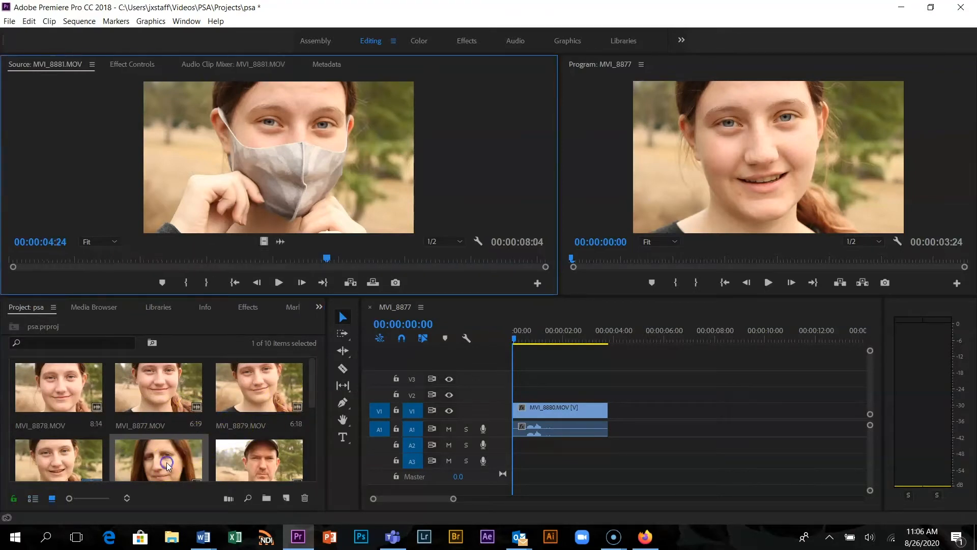
drag(330, 262, 122, 258)
key(space)
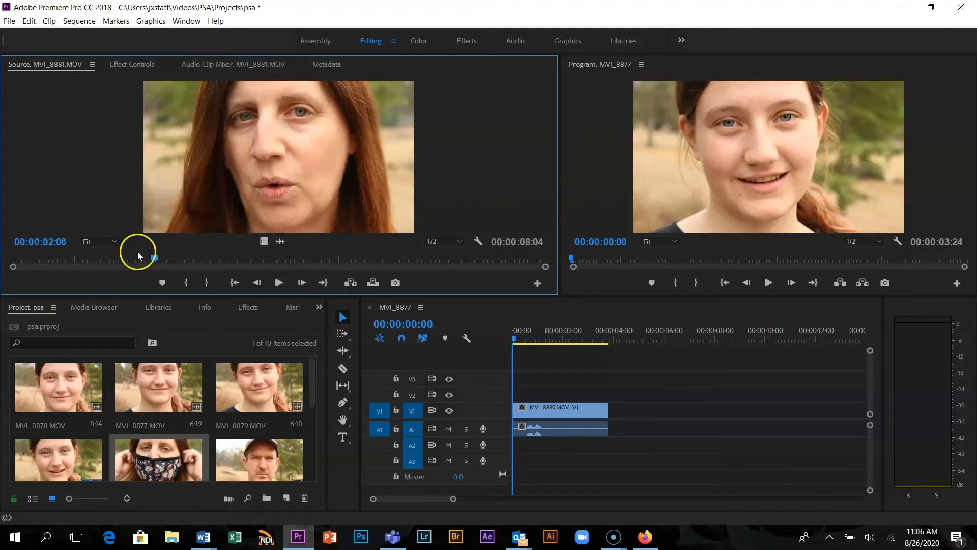
key(space)
key(space)
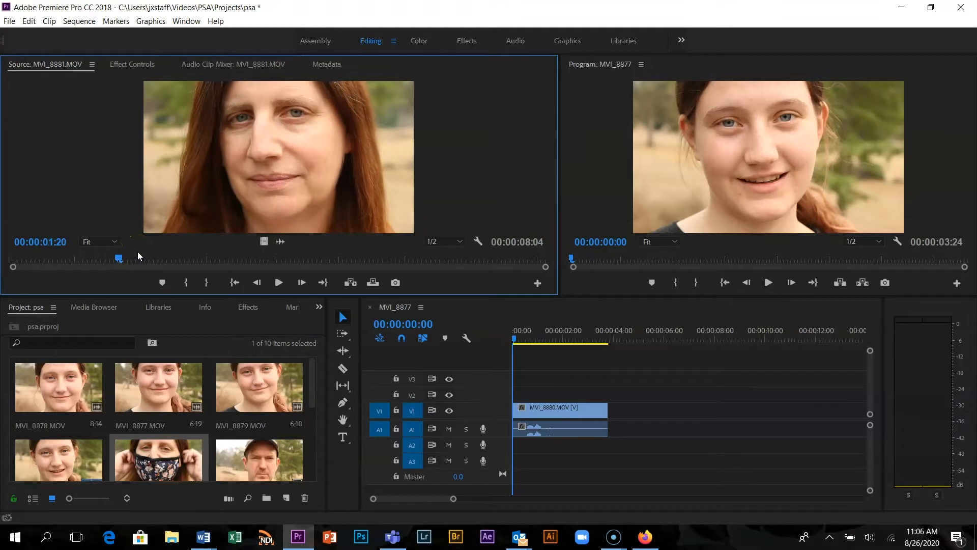
key(i)
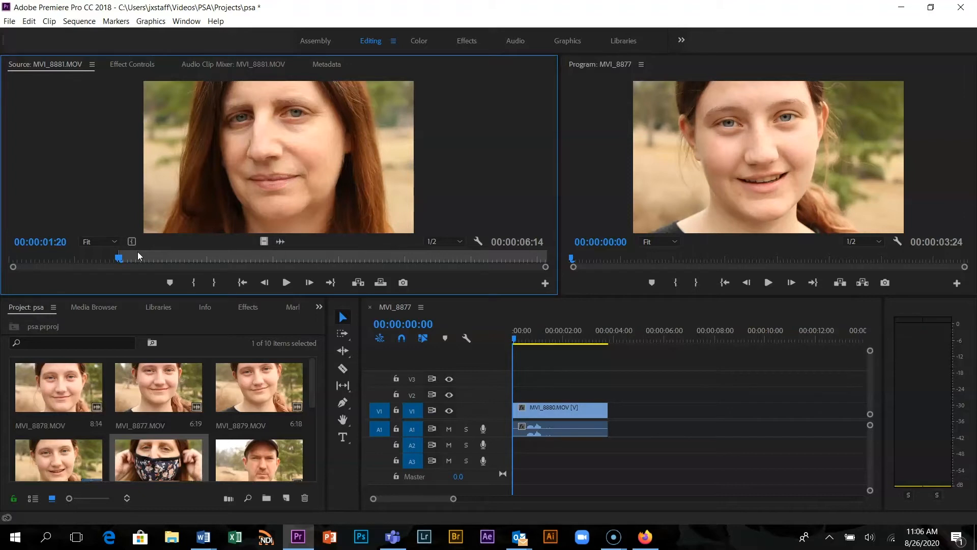
Step: Play MVI_8881.MOV through to the mask going on and mark its Out point at 00:00:05:06
key(space)
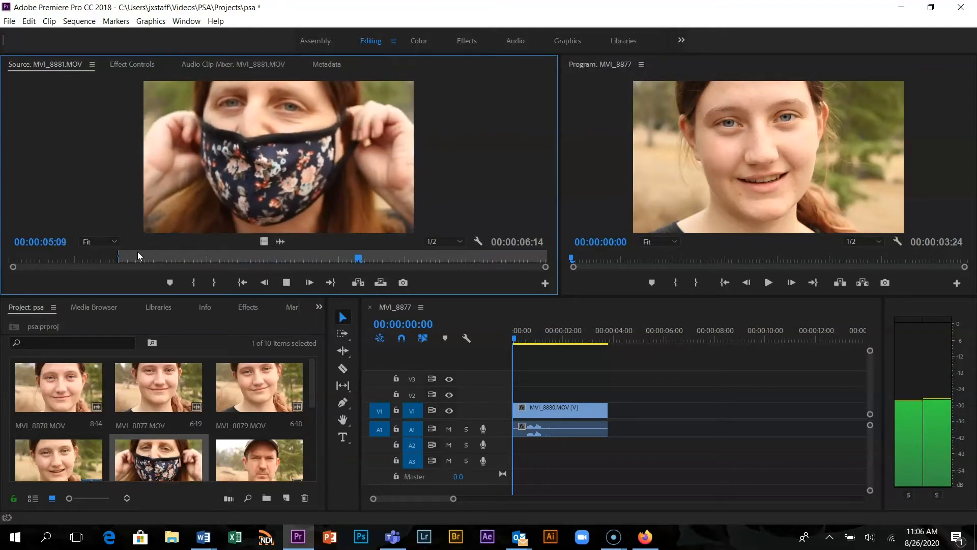
key(space)
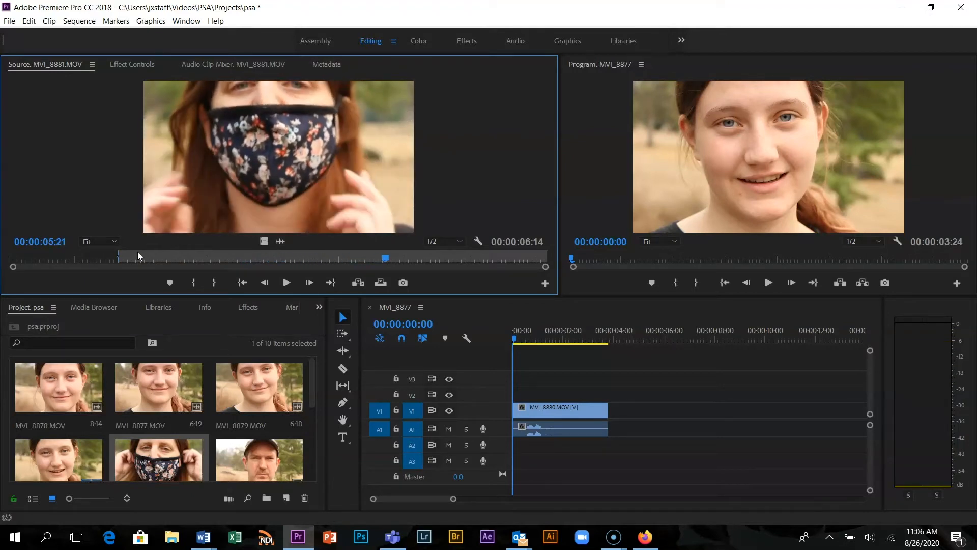
key(j)
key(k)
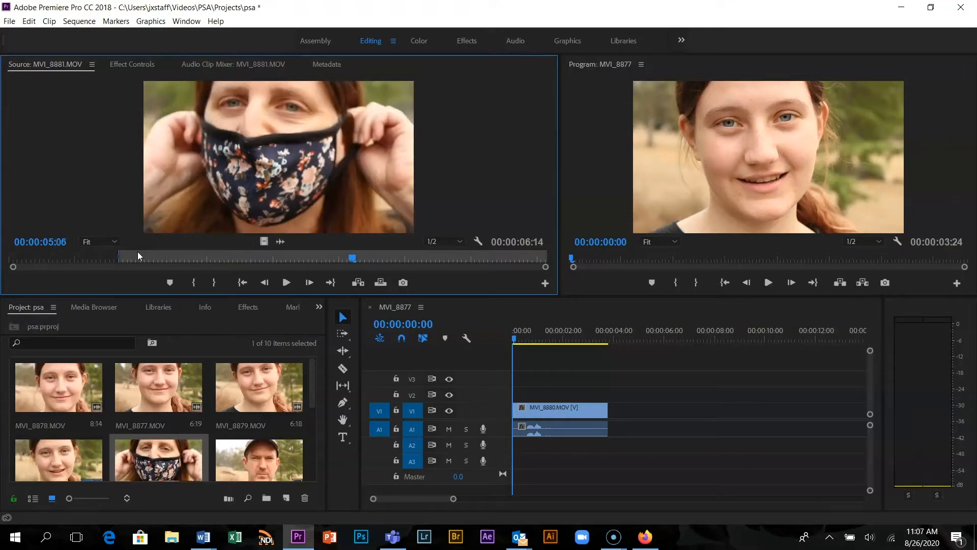
key(o)
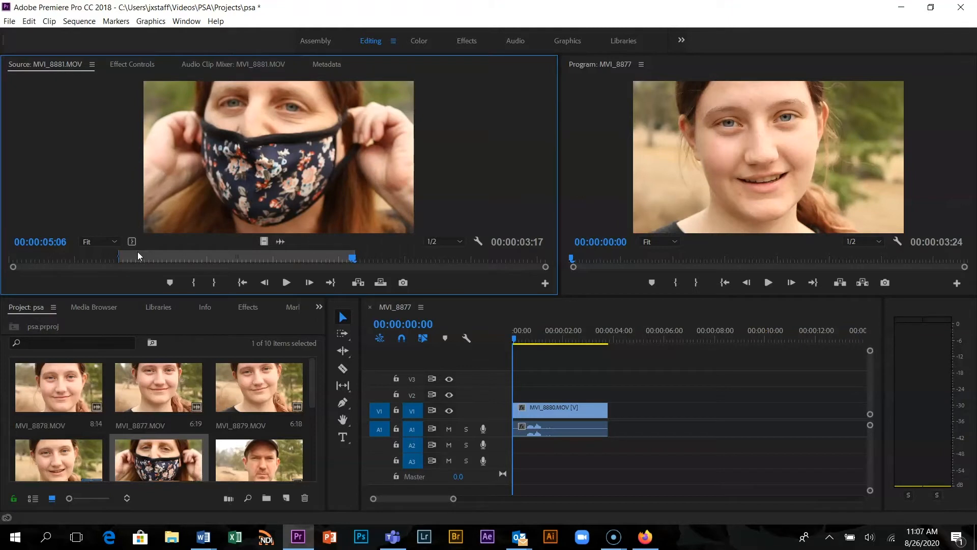
Step: Append the trimmed MVI_8881.MOV directly after MVI_8880.MOV in the sequence and increase the height of audio track A1
drag(211, 193, 616, 427)
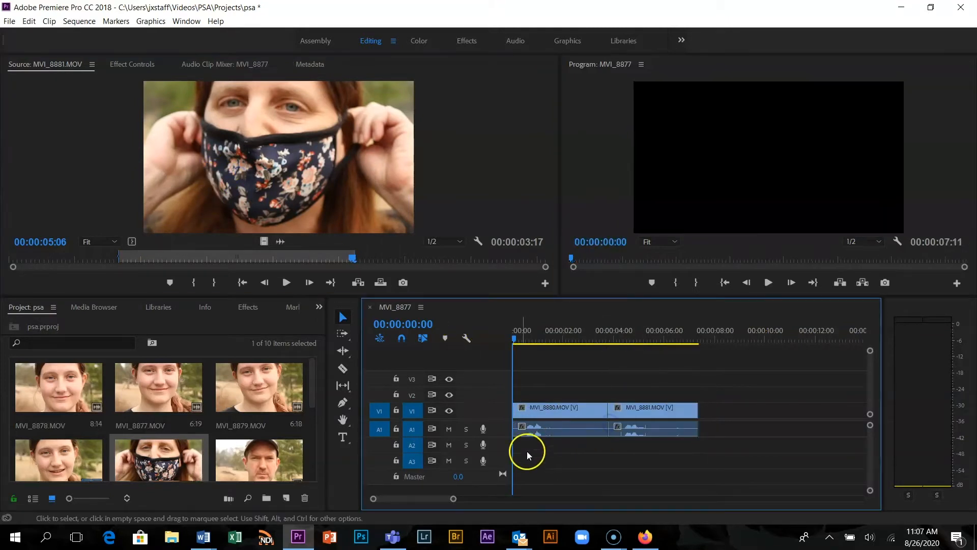
drag(498, 437, 498, 456)
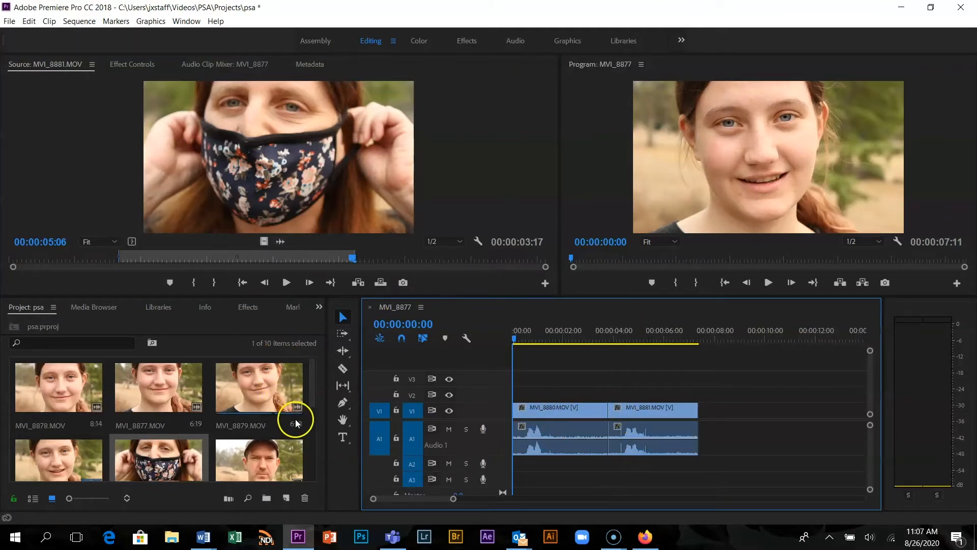
Step: Load MVI_8885.MOV into the Source monitor, review its opening, and mark an In point at 00:00:02:04
drag(312, 400, 312, 441)
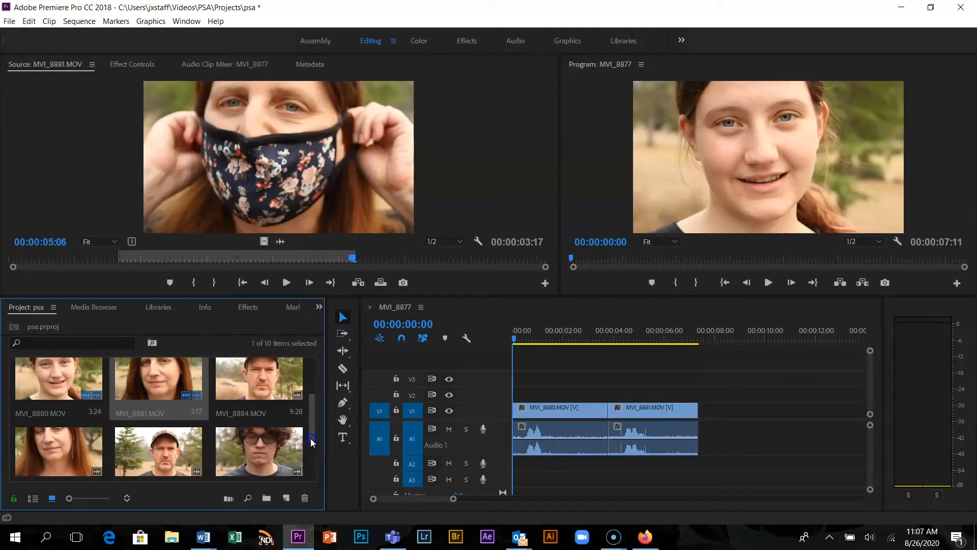
double_click(282, 446)
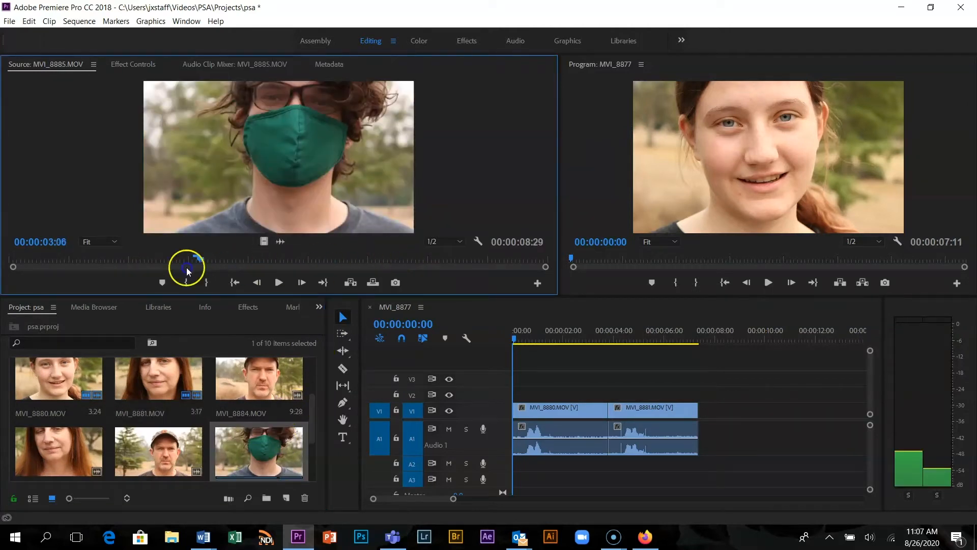
click(128, 260)
key(space)
key(space)
drag(170, 258, 111, 258)
key(space)
key(space)
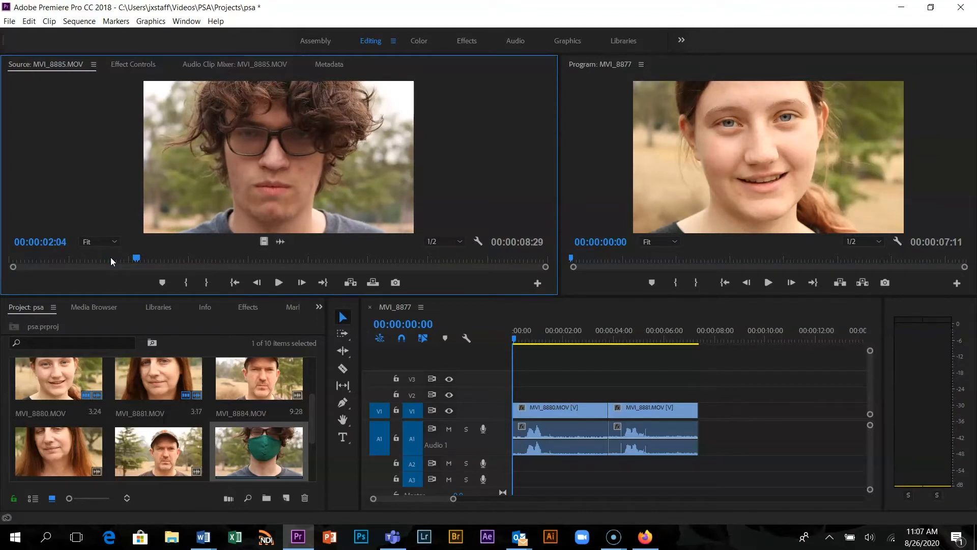
key(i)
Step: Mark the Out point of MVI_8885.MOV at 00:00:06:25 and append the trimmed clip directly after MVI_8881.MOV in the sequence
key(space)
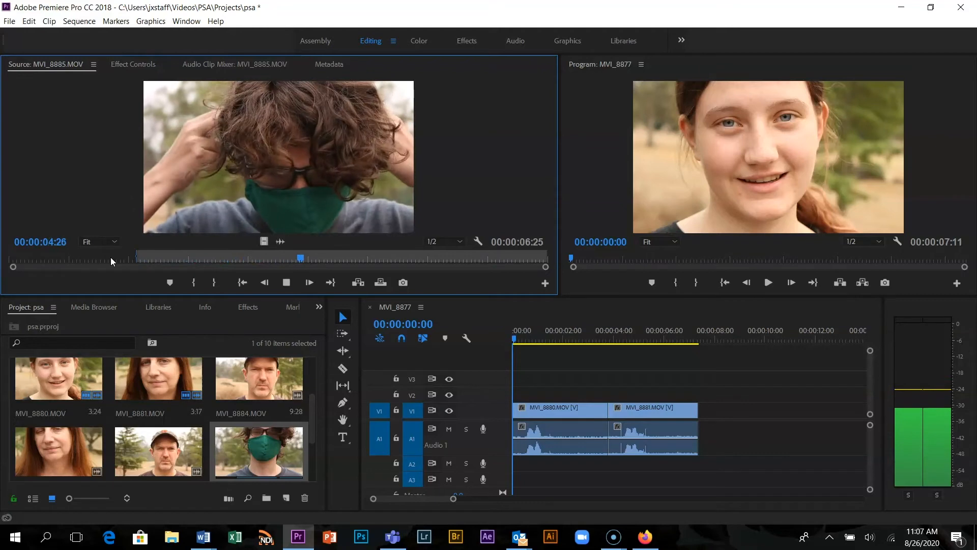
key(space)
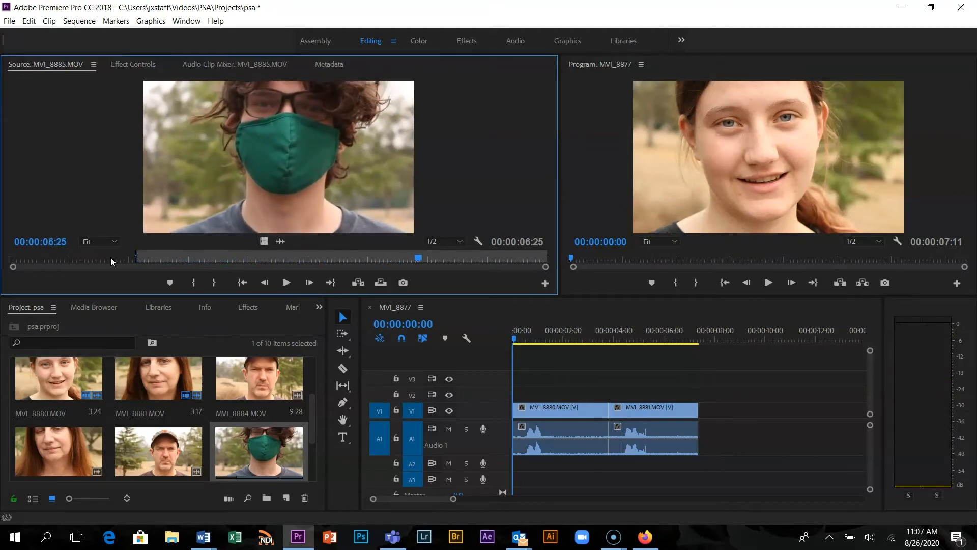
key(o)
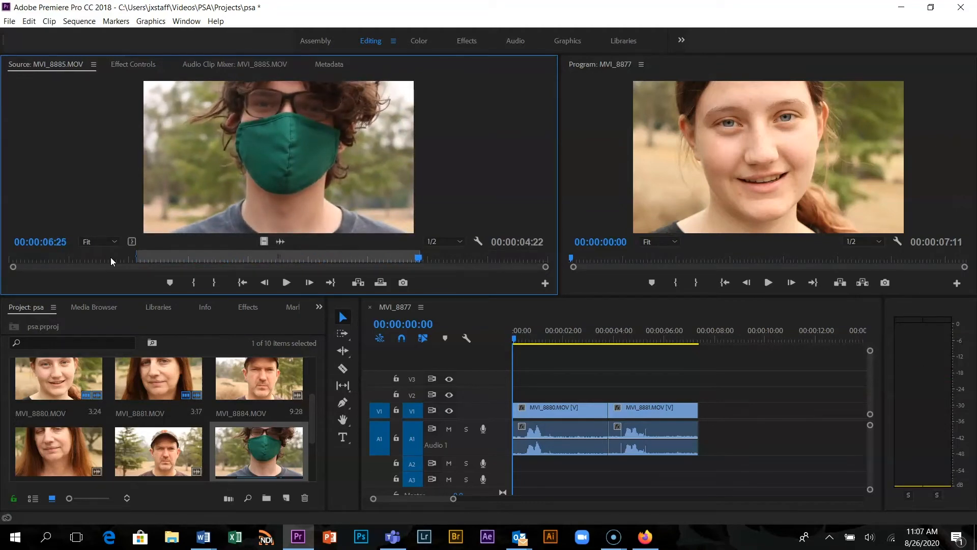
drag(245, 164, 700, 444)
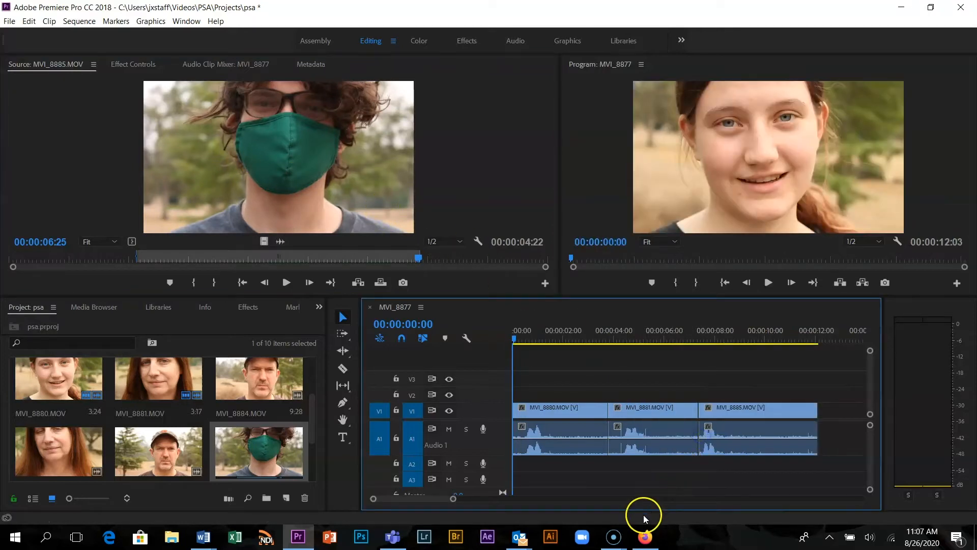
Step: Load MVI_8883.MOV into the Source monitor, review its opening, and mark an In point at 00:00:02:12
drag(451, 497, 491, 498)
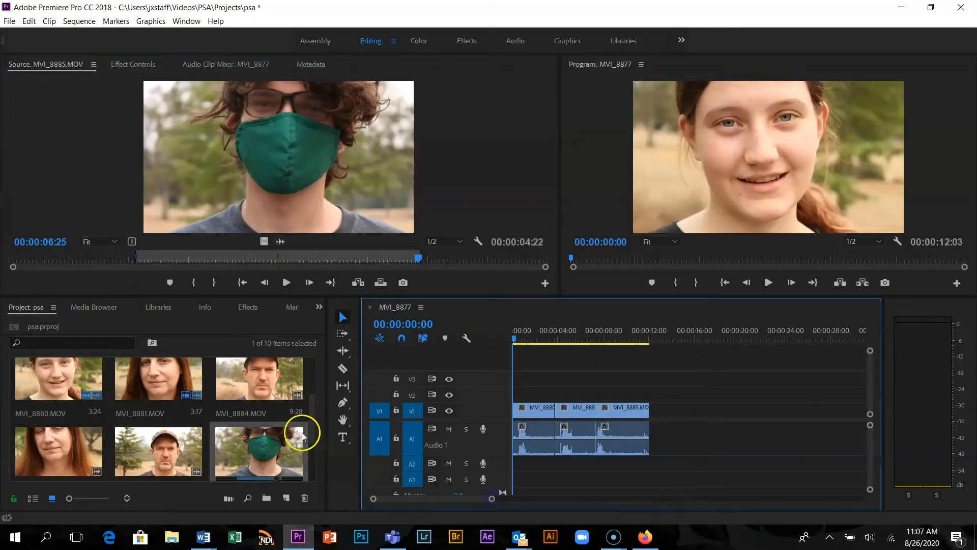
double_click(176, 464)
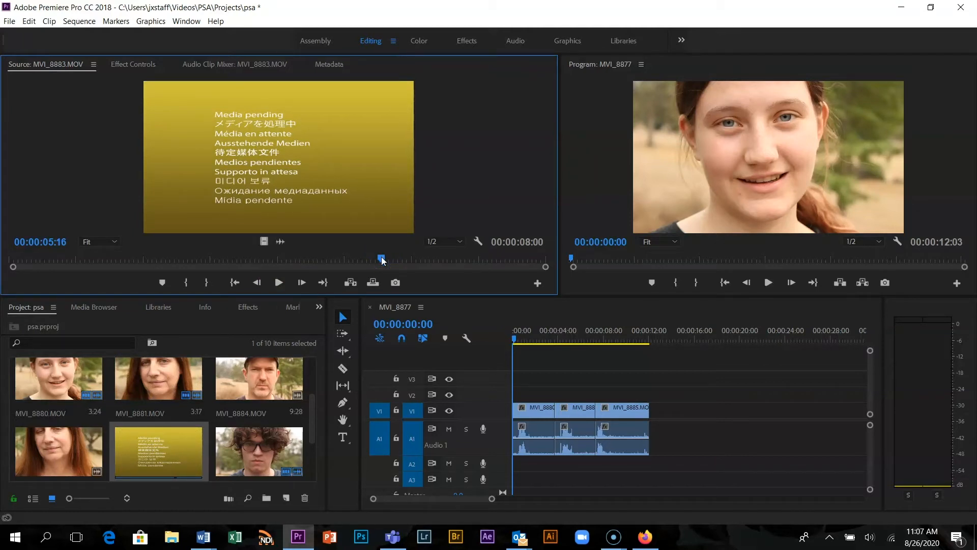
drag(320, 257, 159, 271)
key(space)
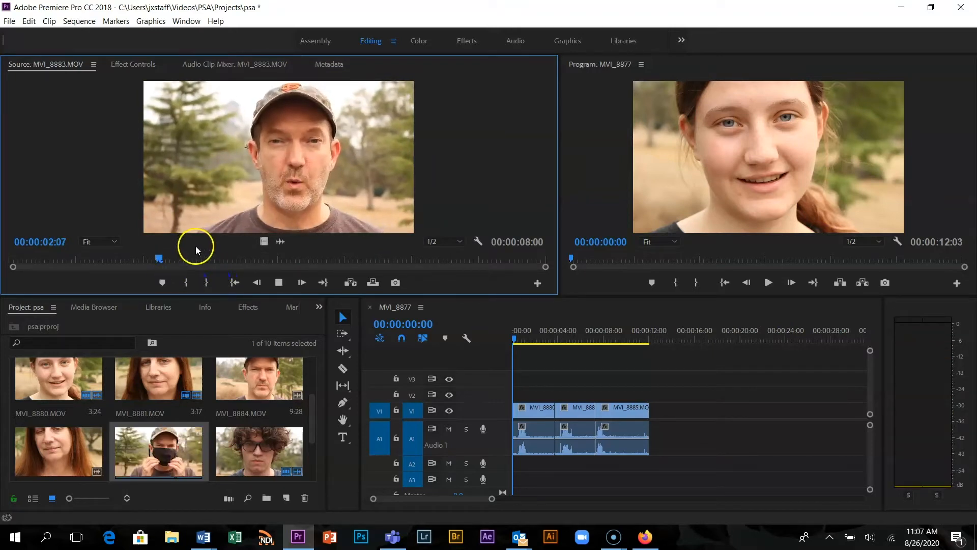
drag(231, 256, 171, 258)
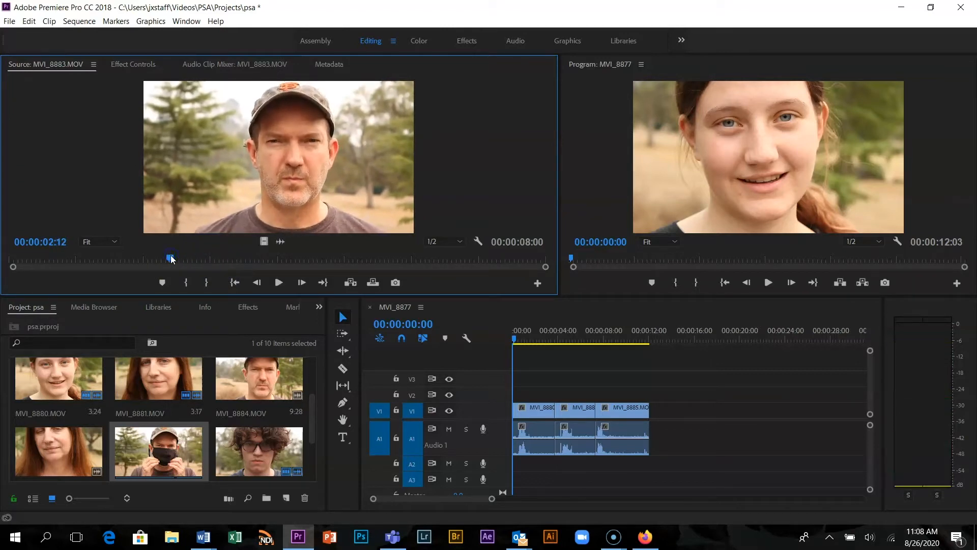
key(i)
Step: Mark the Out point of MVI_8883.MOV at 00:00:06:12 and review the footage around the end of the trimmed range
key(space)
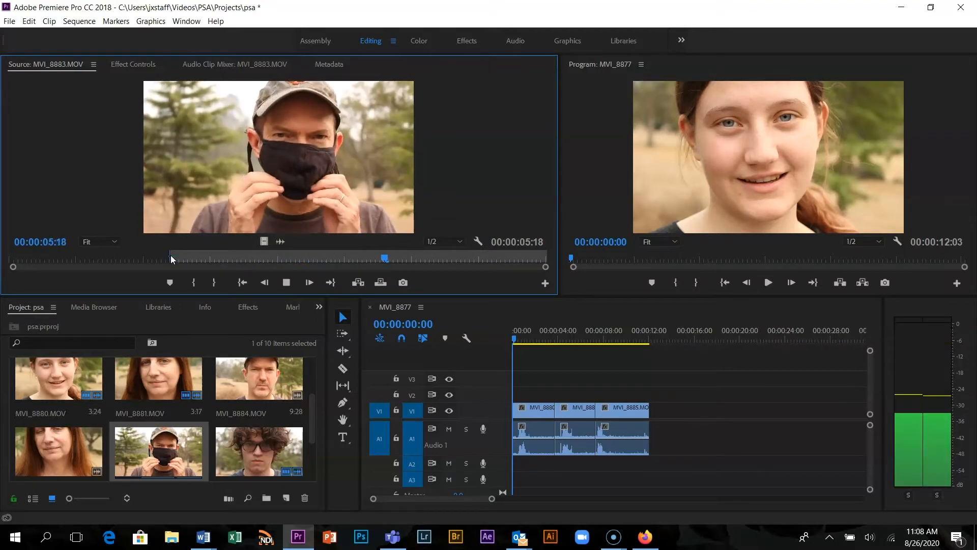
key(space)
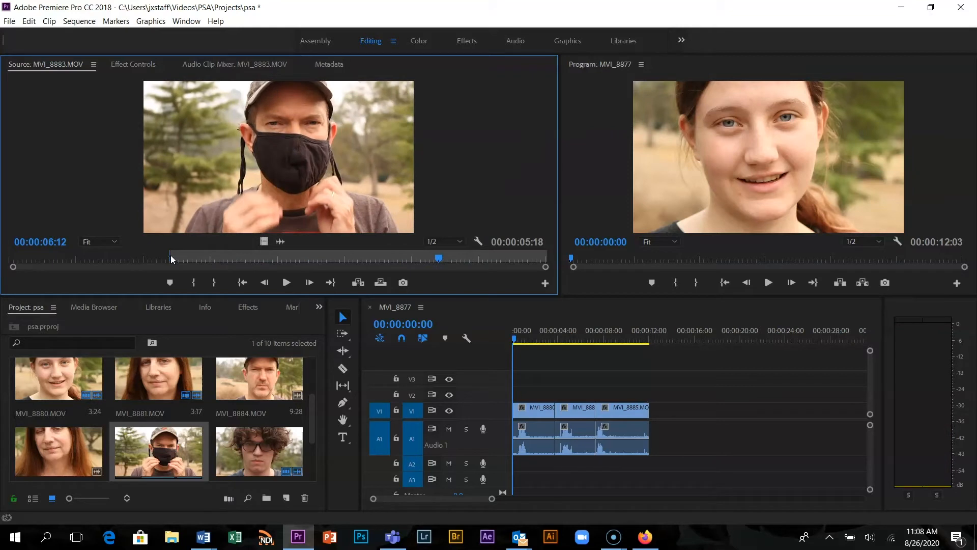
key(o)
key(j)
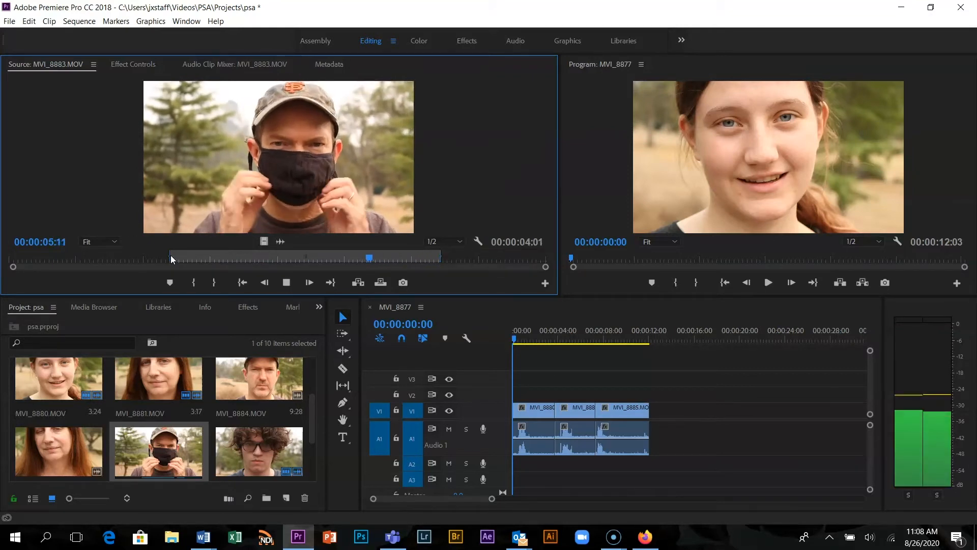
key(l)
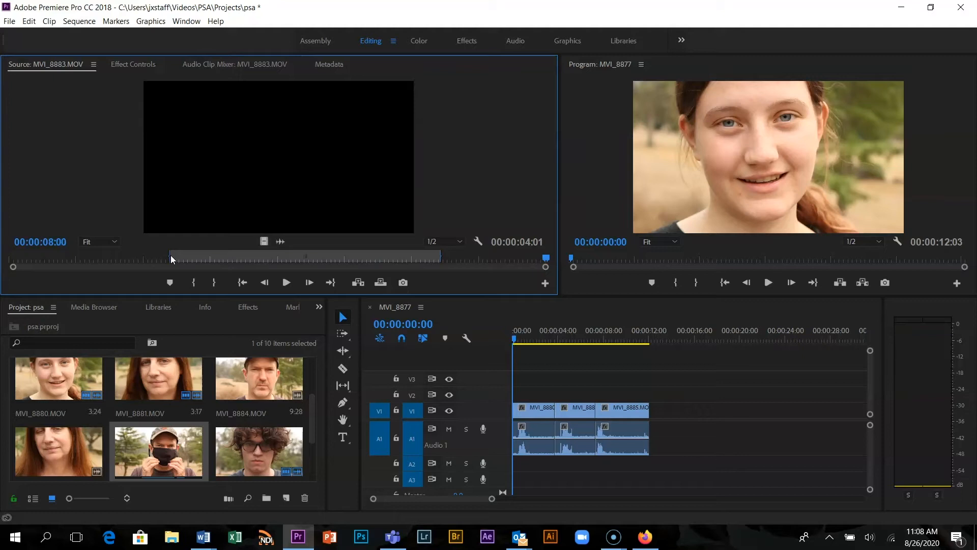
key(j)
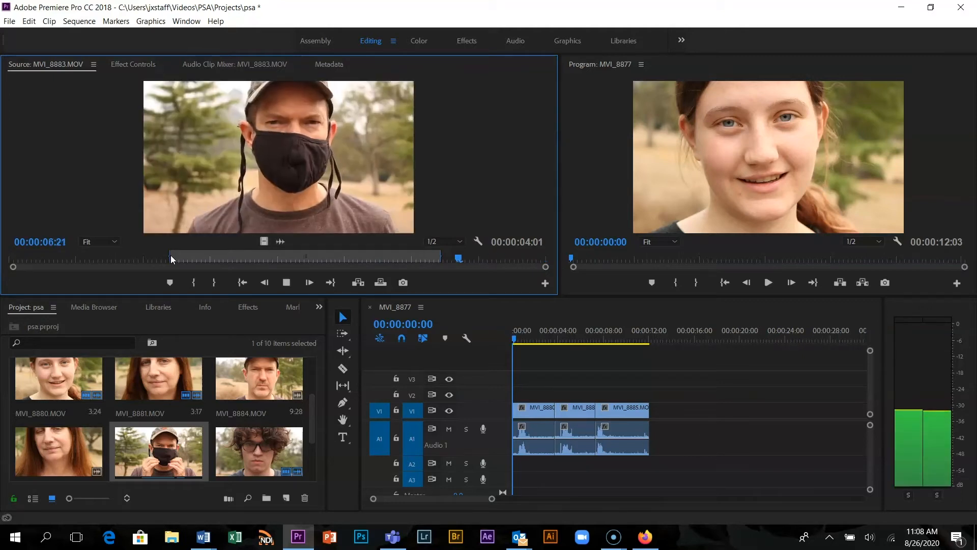
key(k)
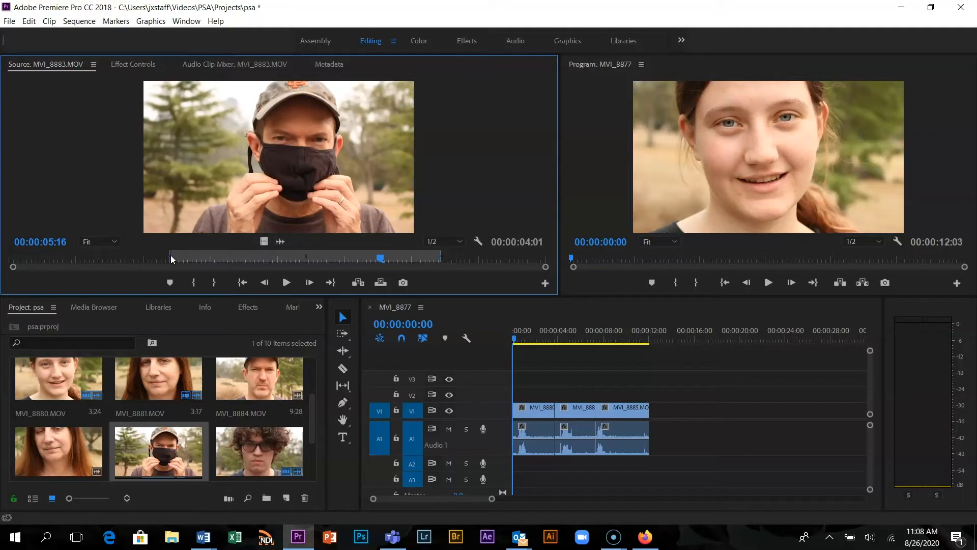
Step: Append the trimmed MVI_8883.MOV directly after MVI_8885.MOV in the sequence and save the project
drag(261, 176, 655, 442)
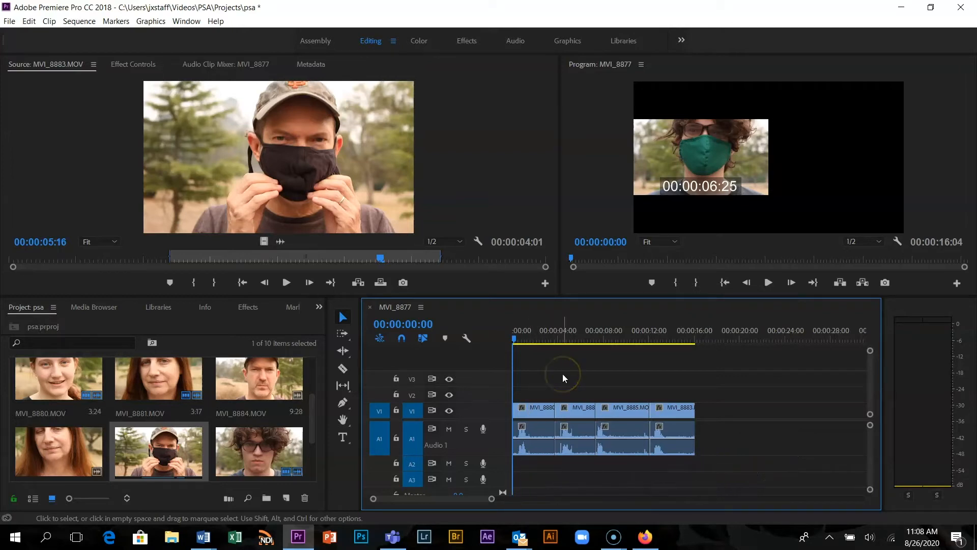
key(ctrl+s)
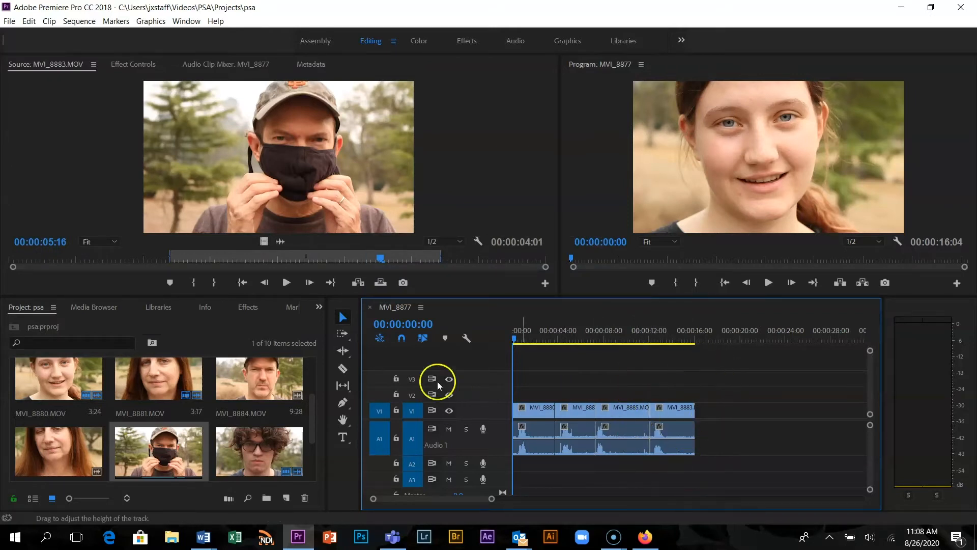
Step: Switch to the Color workspace and set the first clip's Exposure to 0.1 in Lumetri's Basic Correction
click(409, 40)
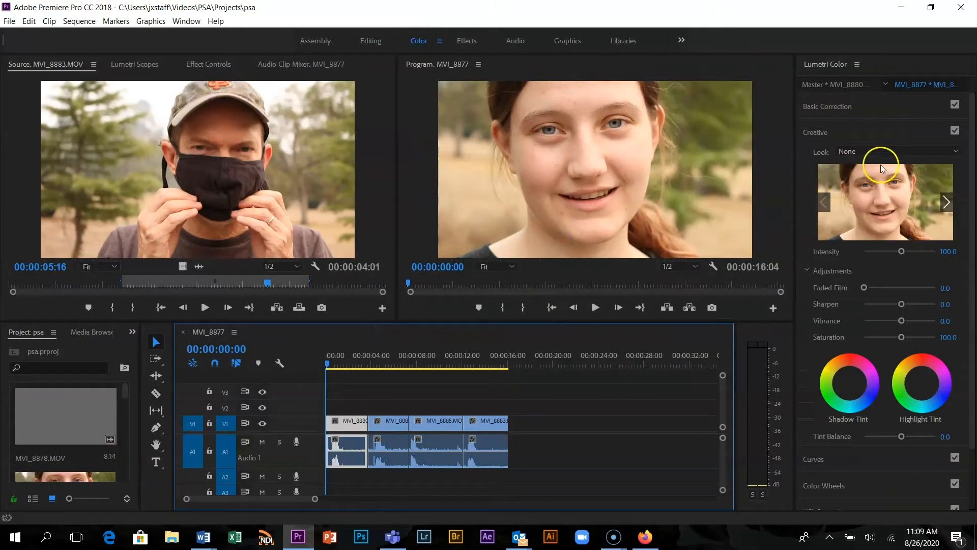
mouse_move(327, 362)
mouse_down()
mouse_move(334, 363)
mouse_move(320, 363)
mouse_up()
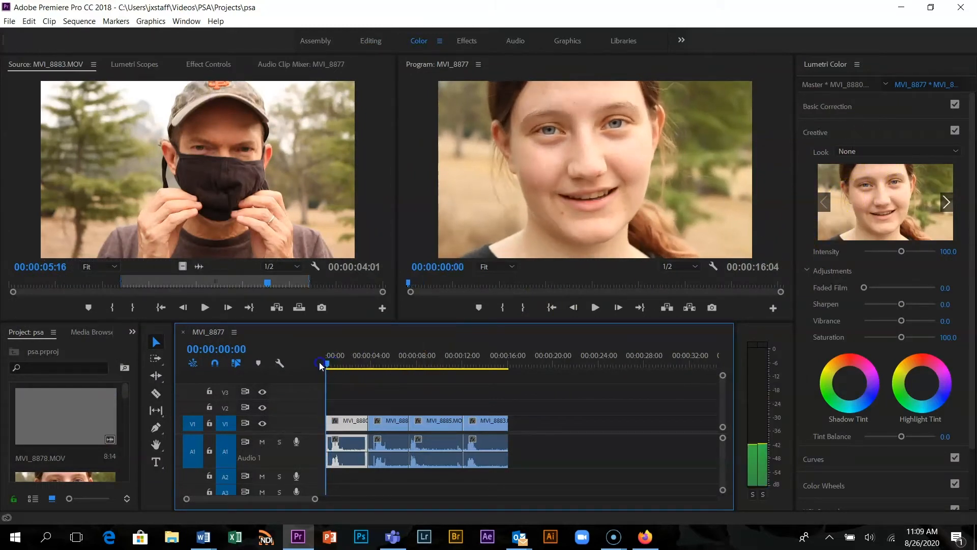
click(869, 111)
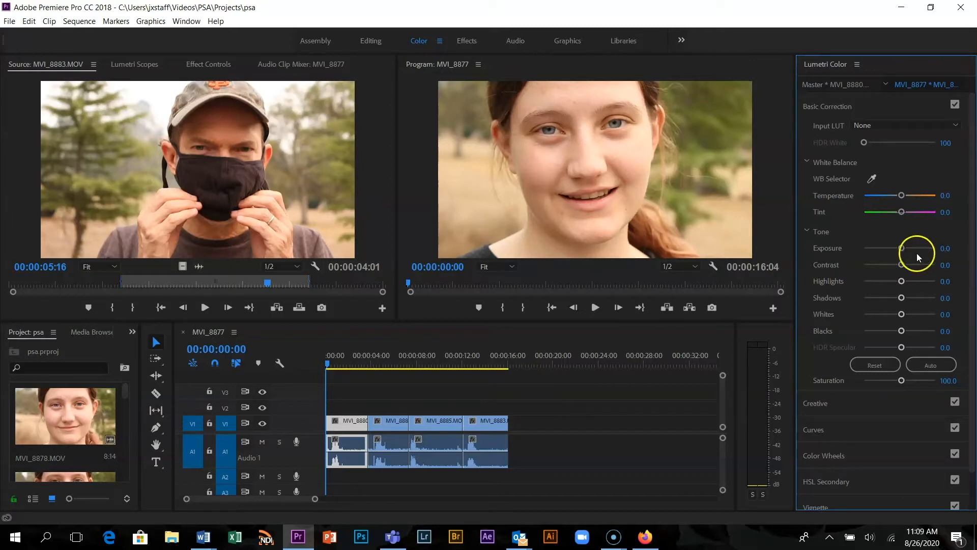
mouse_move(903, 248)
mouse_down()
mouse_move(911, 248)
mouse_move(886, 249)
mouse_move(901, 257)
mouse_up()
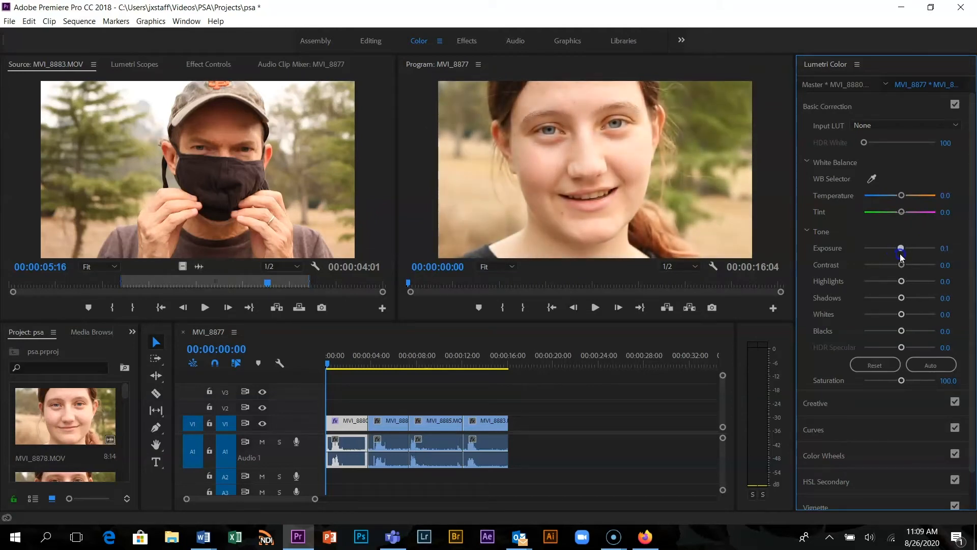
Step: Set the first clip's Exposure to 0.0, Contrast to 45.1, Whites to -6.2 and Blacks to -22.1 in Basic Correction
mouse_move(901, 264)
mouse_down()
mouse_move(908, 268)
mouse_move(902, 249)
mouse_up()
click(904, 296)
drag(907, 331, 891, 332)
click(905, 260)
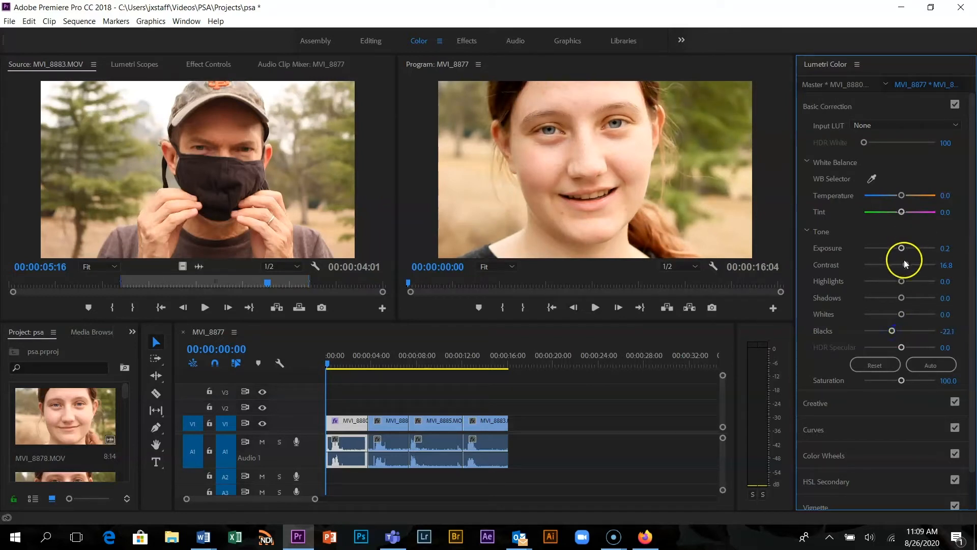
drag(905, 262, 903, 275)
drag(899, 311, 897, 314)
drag(903, 264, 937, 265)
drag(936, 265, 939, 265)
click(903, 247)
drag(902, 250, 915, 264)
click(939, 248)
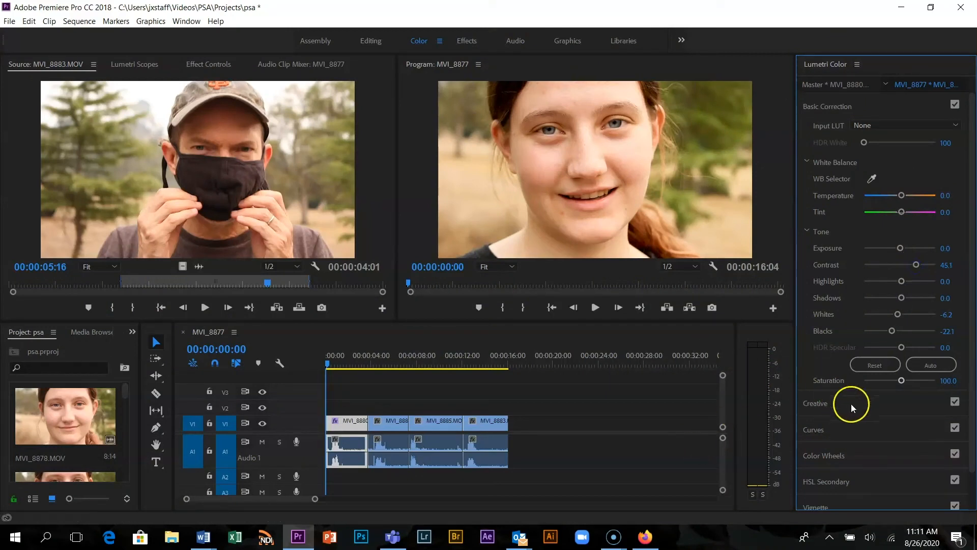
Step: Darken the first clip's edges by setting the Lumetri Vignette Amount to -1.6
scroll(864, 413, down, 1)
scroll(863, 412, down, 1)
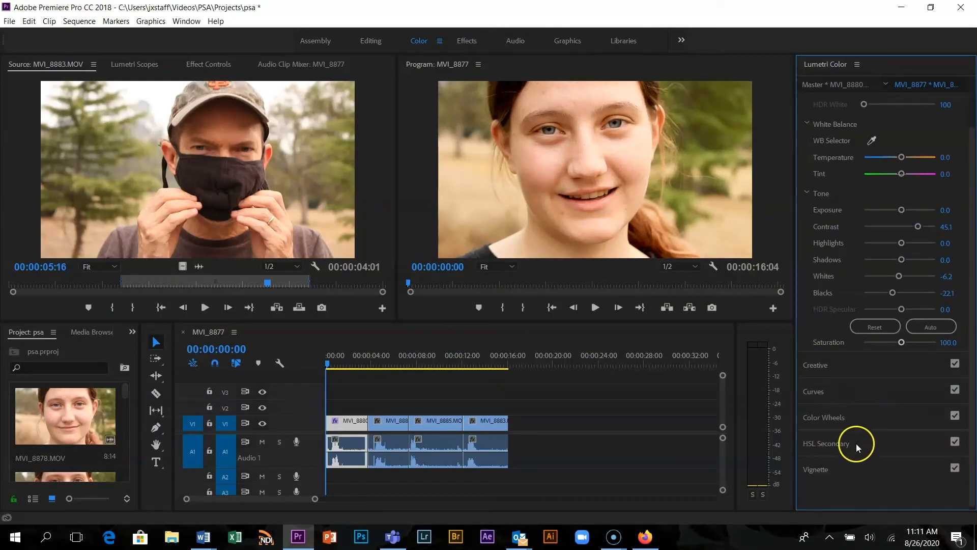
click(853, 467)
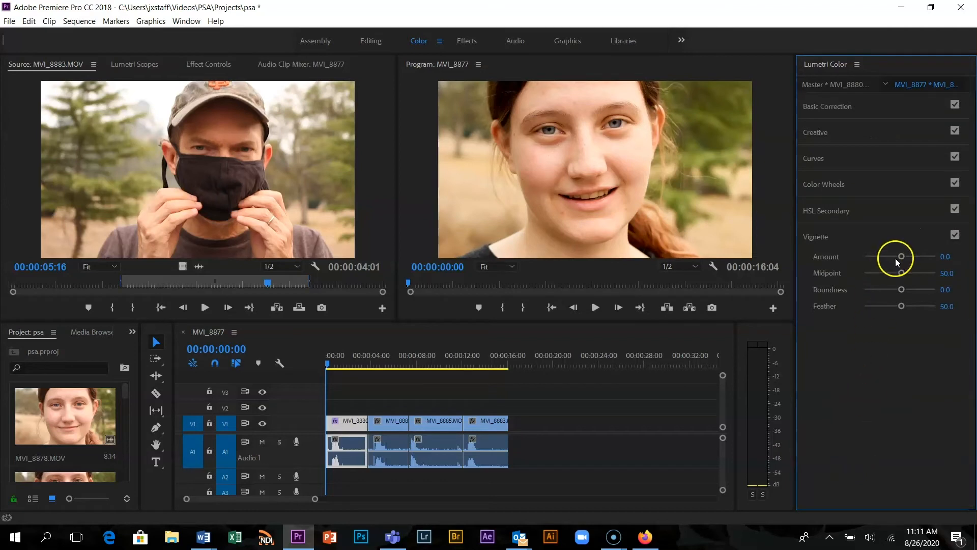
drag(901, 256, 880, 257)
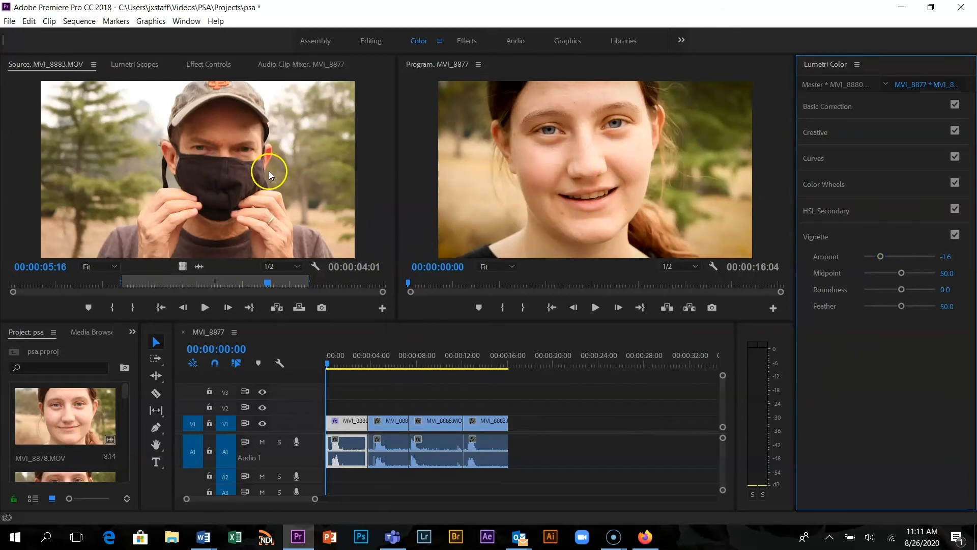
Step: Load MVI_8878.MOV into the Source monitor to compare uncorrected footage with the corrected clip, and show its Basic Correction settings
click(127, 393)
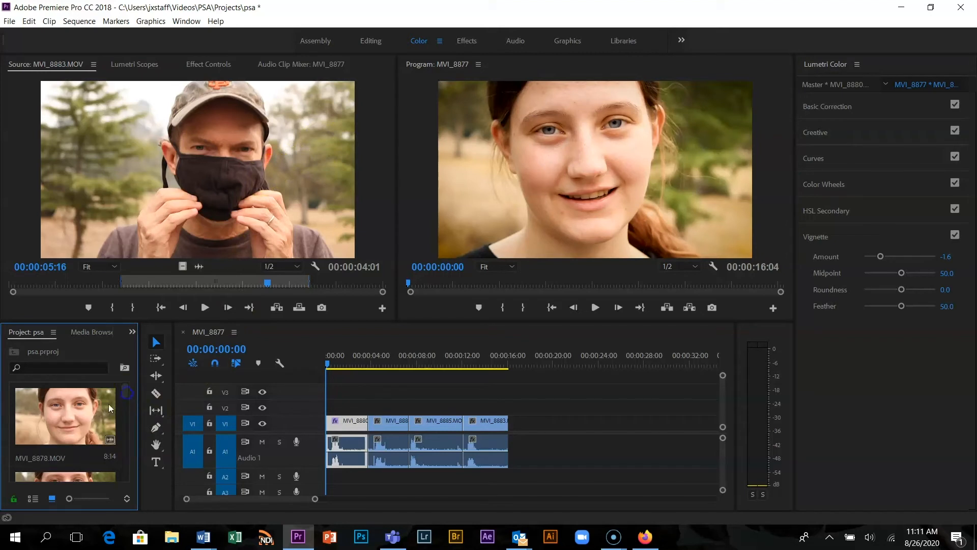
double_click(88, 414)
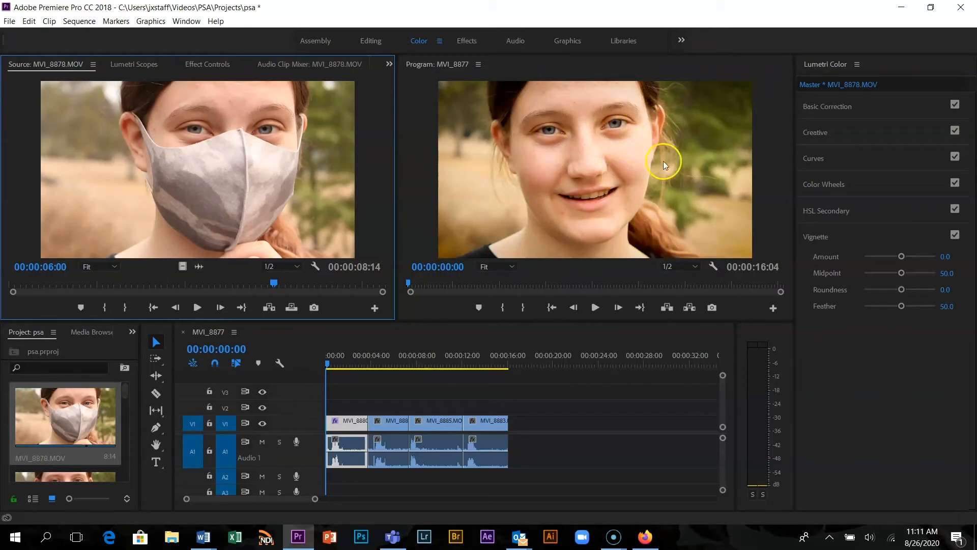
click(884, 109)
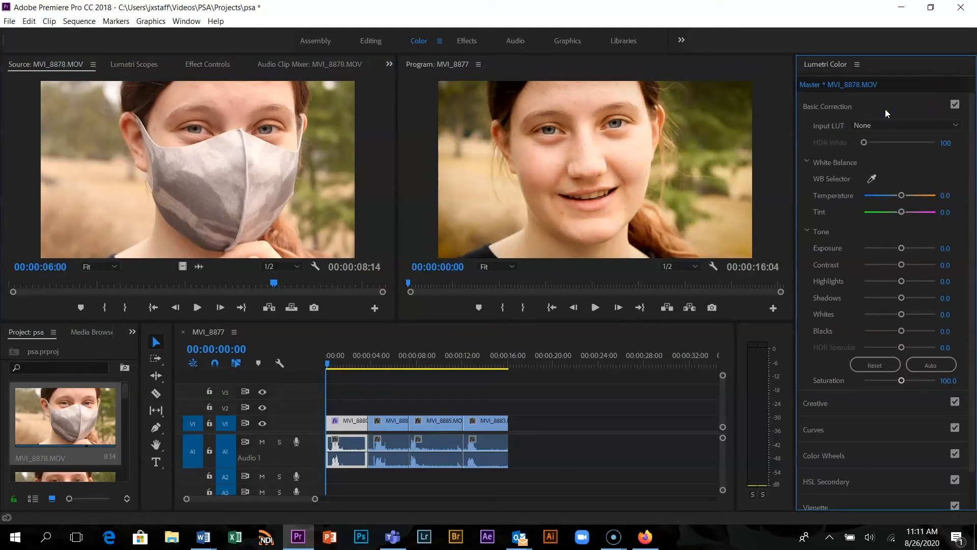
Step: Copy the Lumetri Color effect from the first sequence clip, MVI_8880.MOV, in its Effect Controls
click(200, 65)
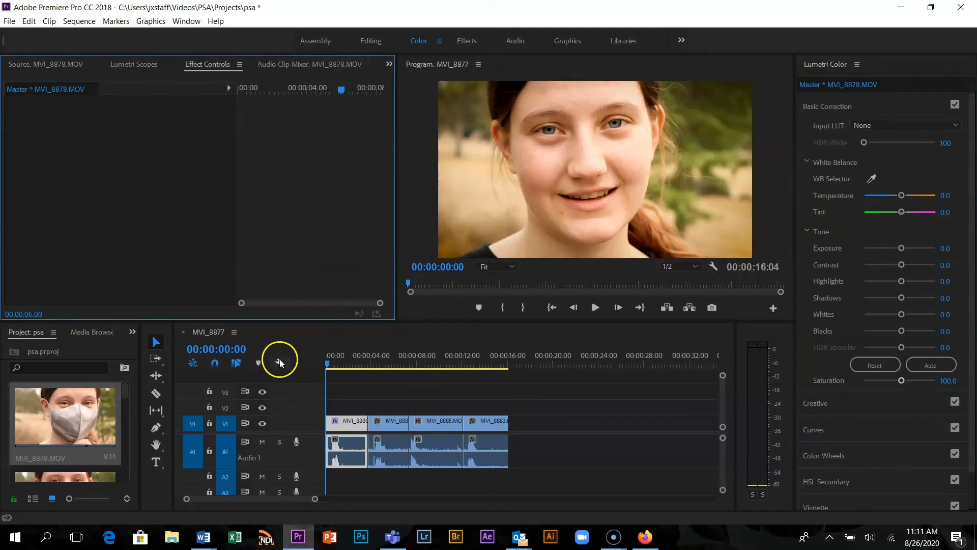
click(327, 362)
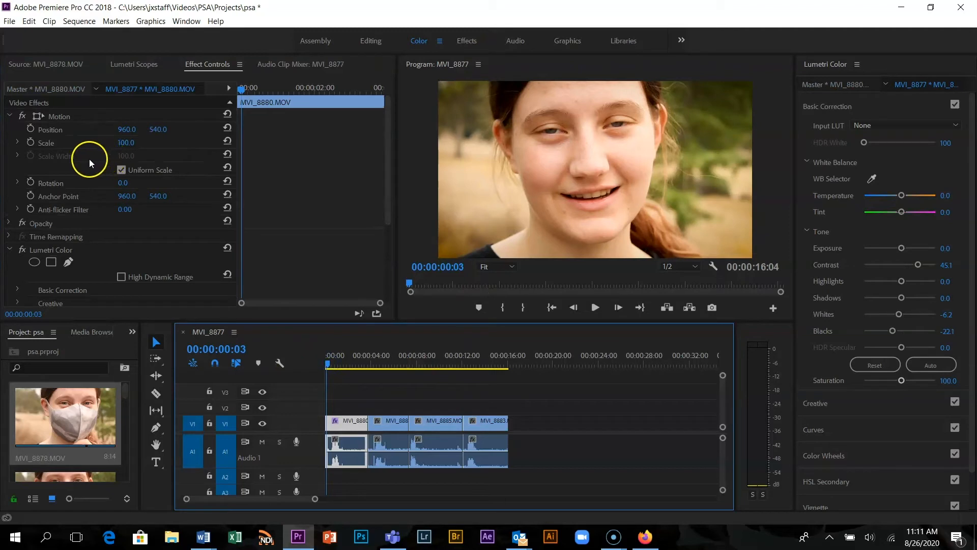
scroll(124, 184, down, 4)
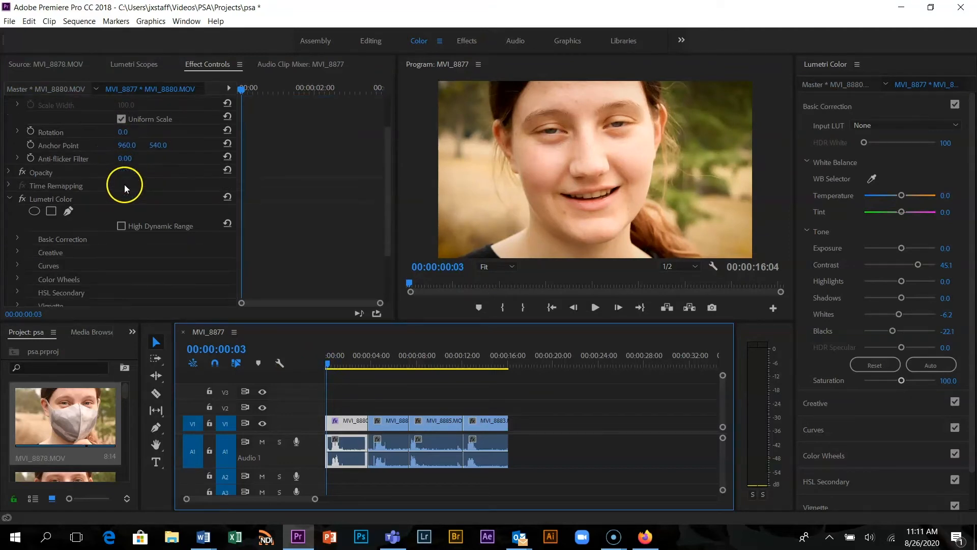
click(64, 199)
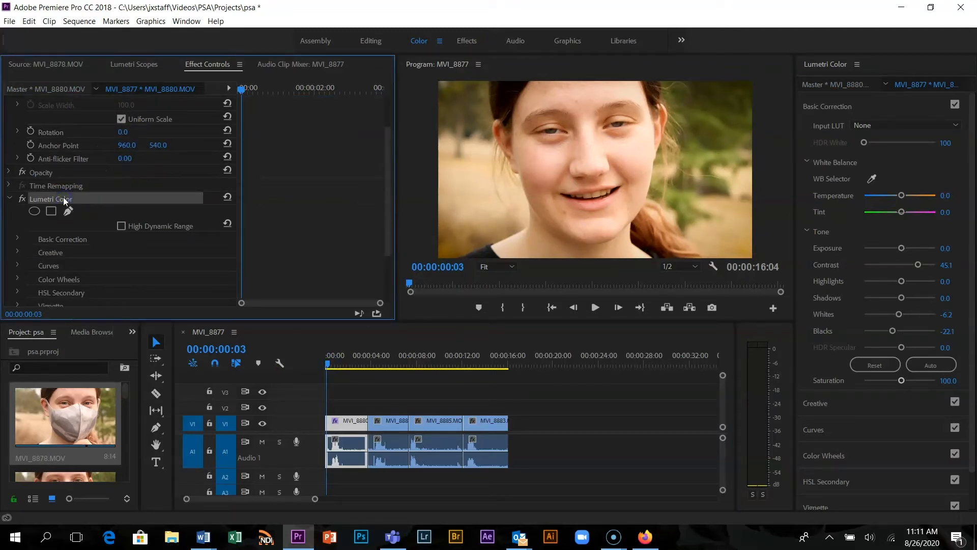
right_click(64, 200)
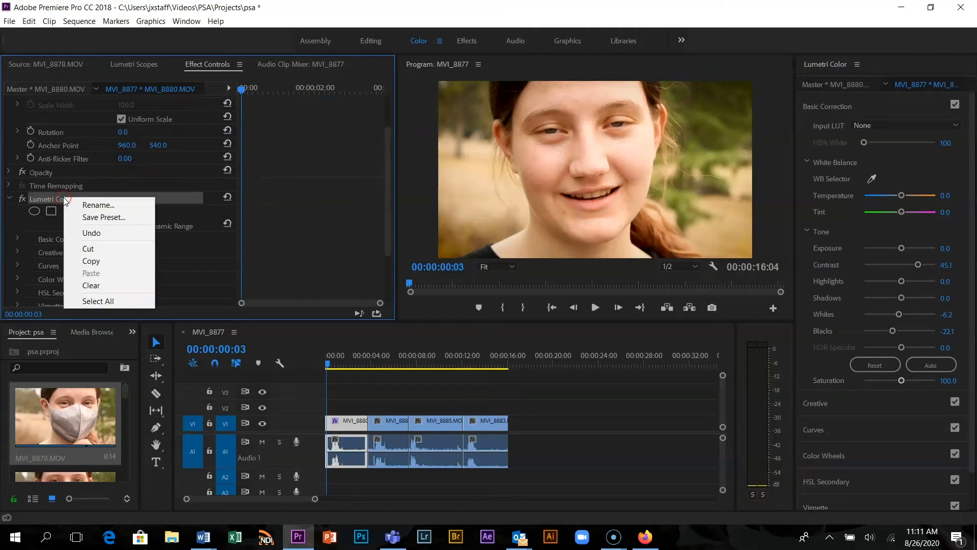
click(104, 261)
Step: Paste the copied Lumetri Color effect onto MVI_8881.MOV and MVI_8885.MOV in the sequence
drag(330, 366, 380, 364)
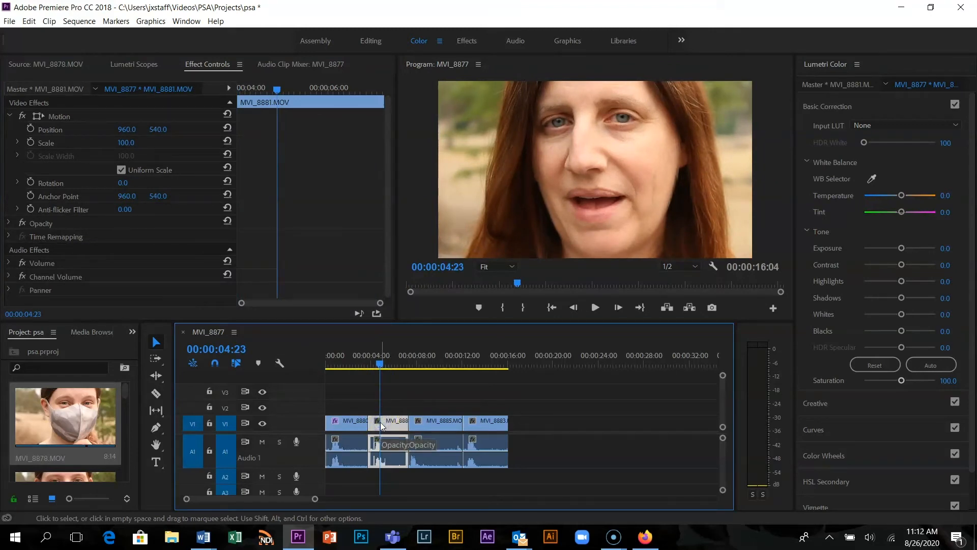
key(ctrl+v)
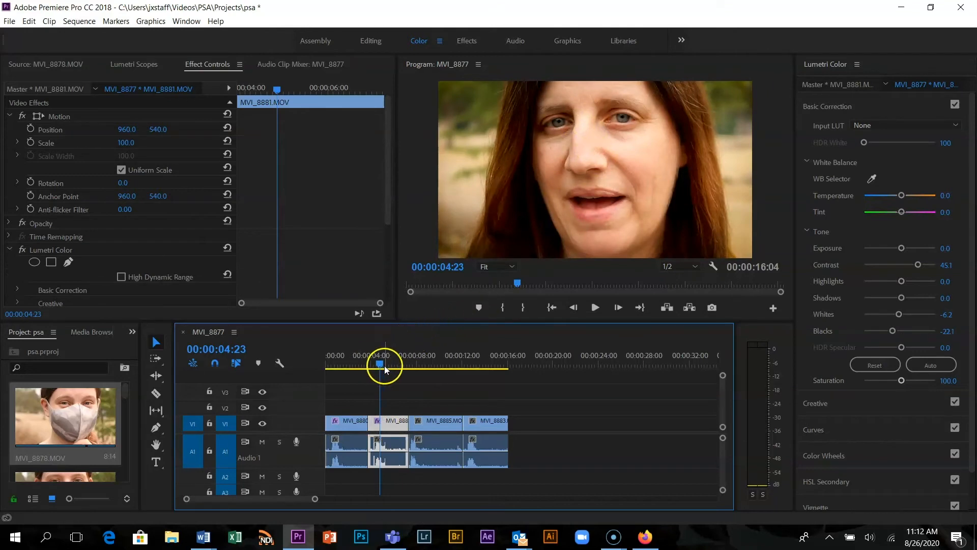
drag(383, 365, 439, 375)
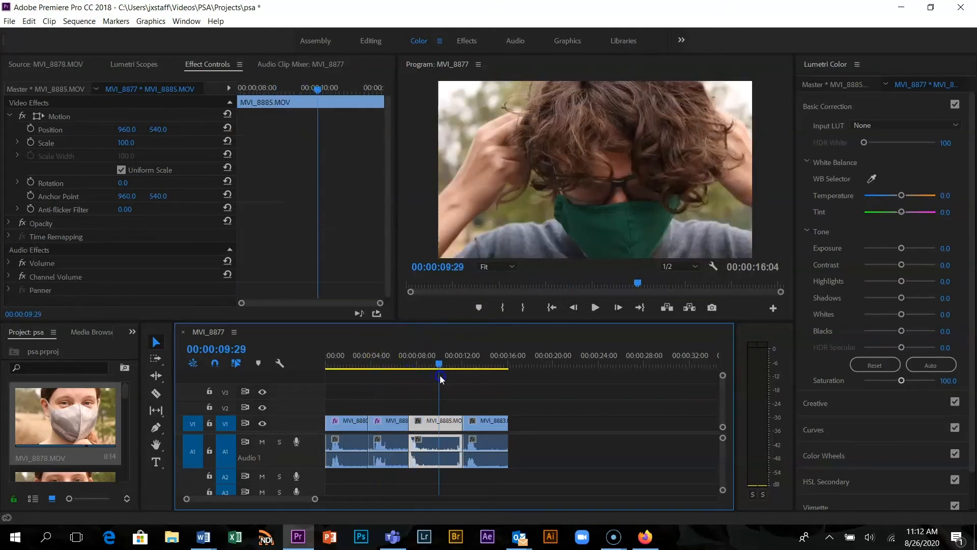
click(432, 420)
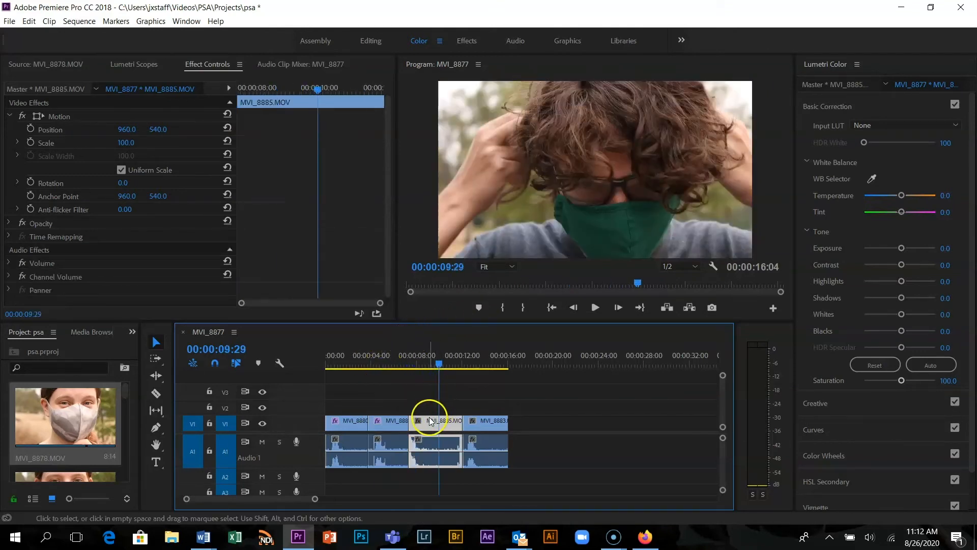
drag(430, 421, 428, 419)
key(ctrl+v)
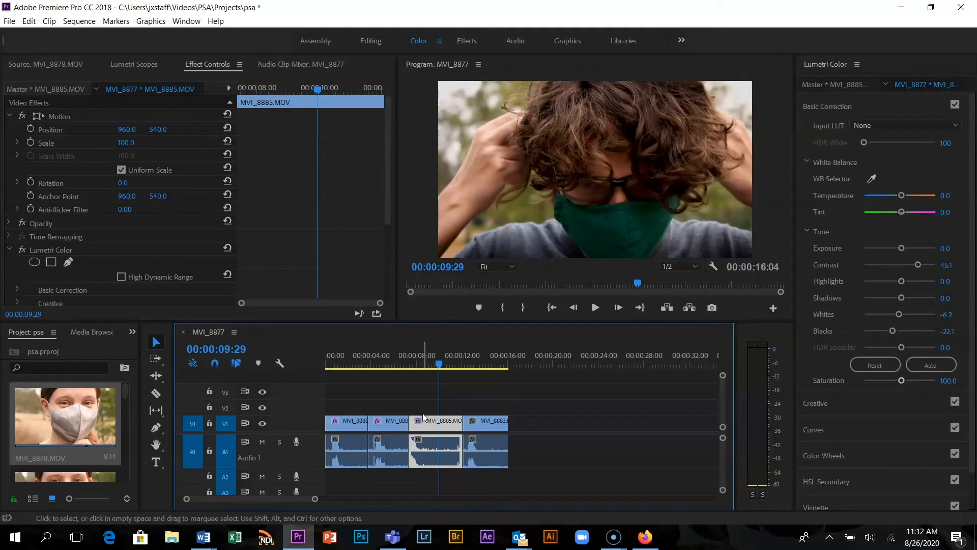
Step: Paste the copied Lumetri Color effect onto the last clip, MVI_8883.MOV, and dismiss the mail notification
drag(438, 361, 479, 372)
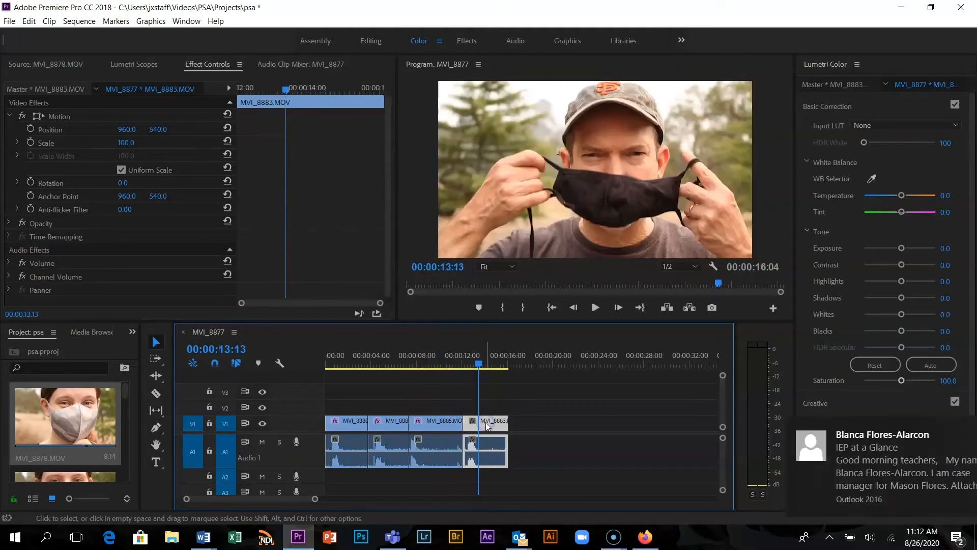
key(ctrl+v)
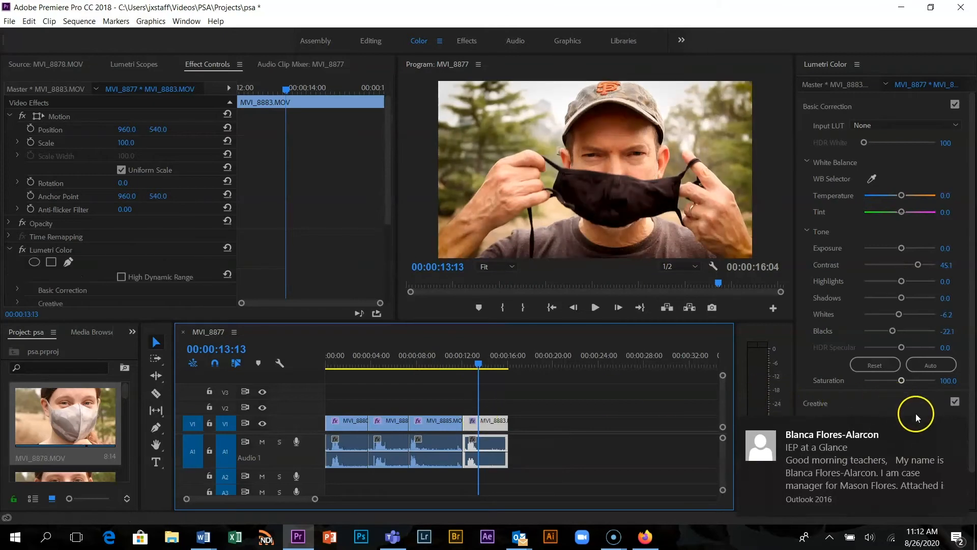
click(950, 425)
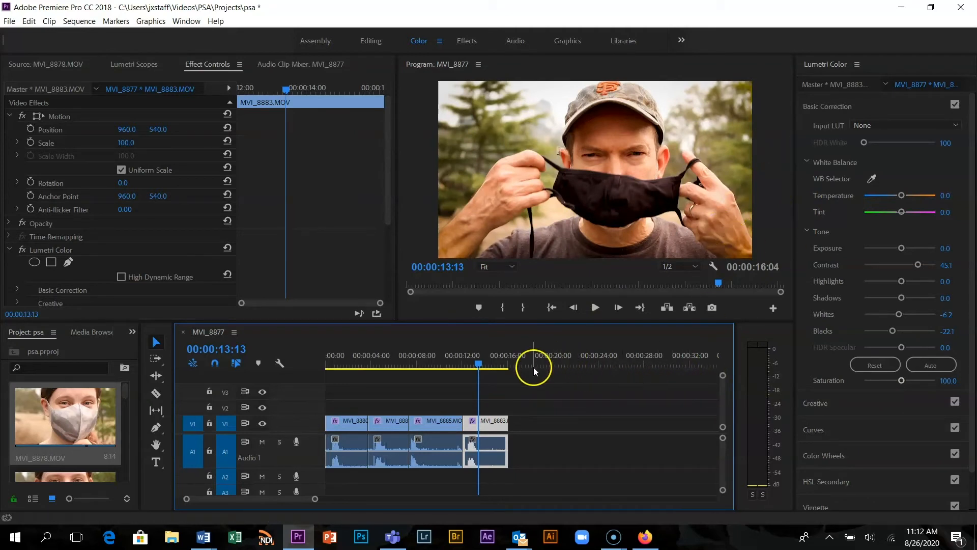
Step: Play the corrected sequence from the start into the second clip, stop playback, and save the project
drag(480, 362, 328, 362)
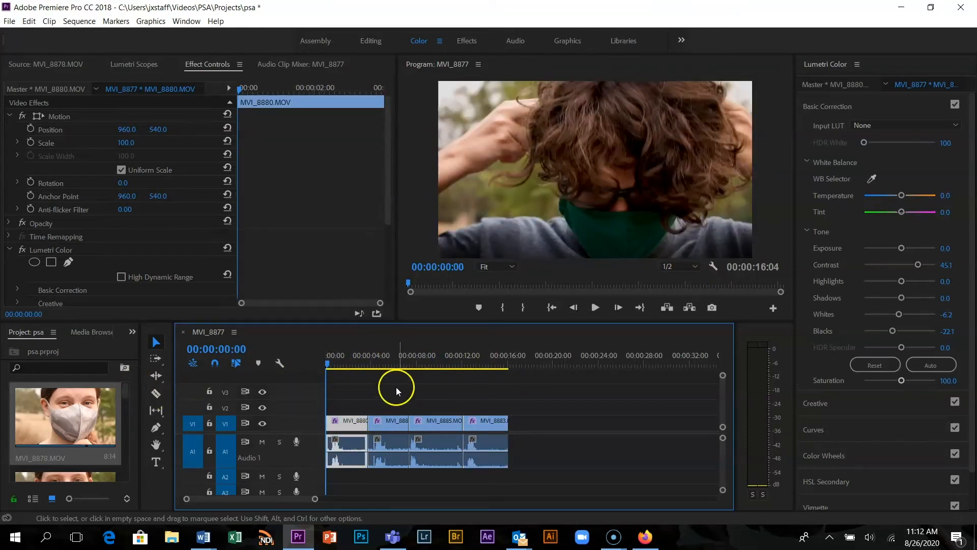
key(space)
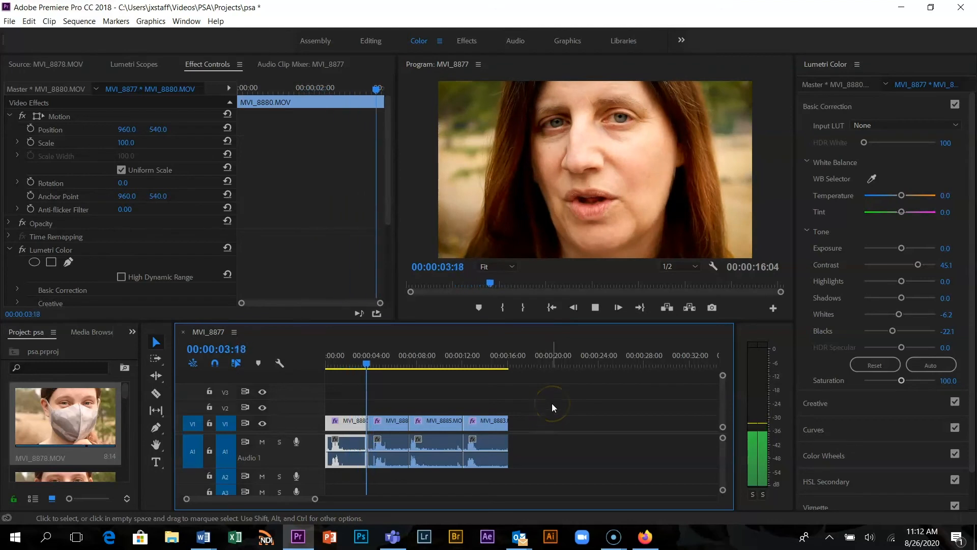
key(space)
key(ctrl+s)
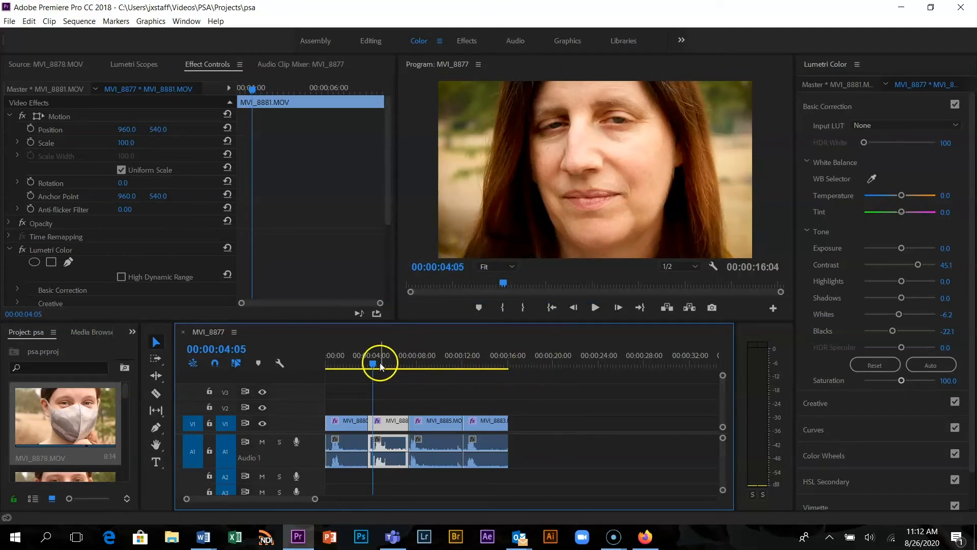
Step: Add the trimmed MVI_8883.MOV to V1 again after a gap, starting at about 00:00:19, and preview it at 00:00:20:11
drag(370, 366, 533, 359)
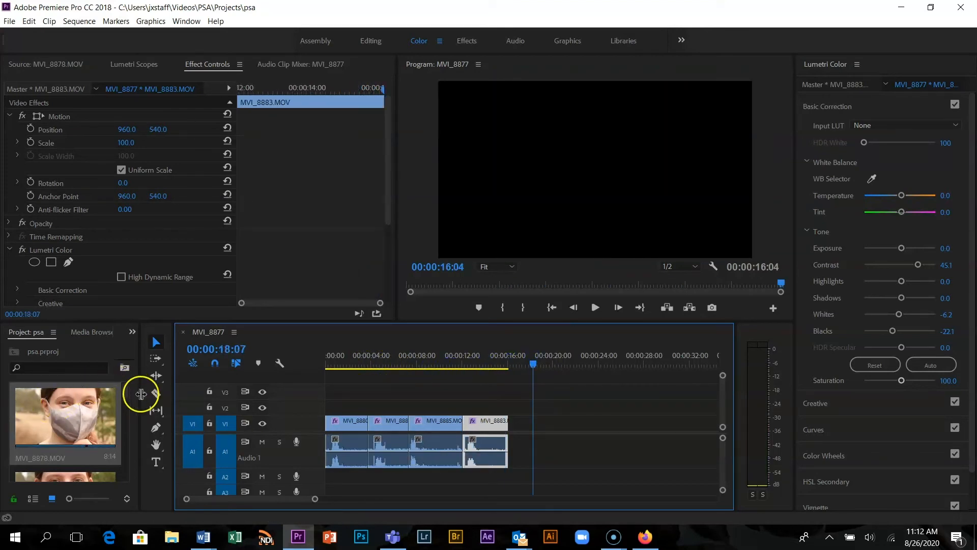
drag(141, 394, 162, 441)
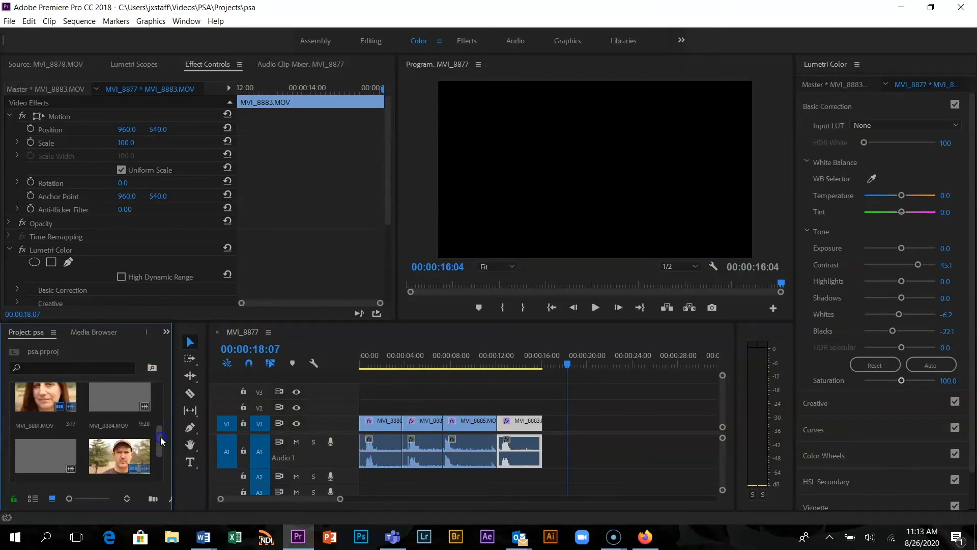
double_click(120, 452)
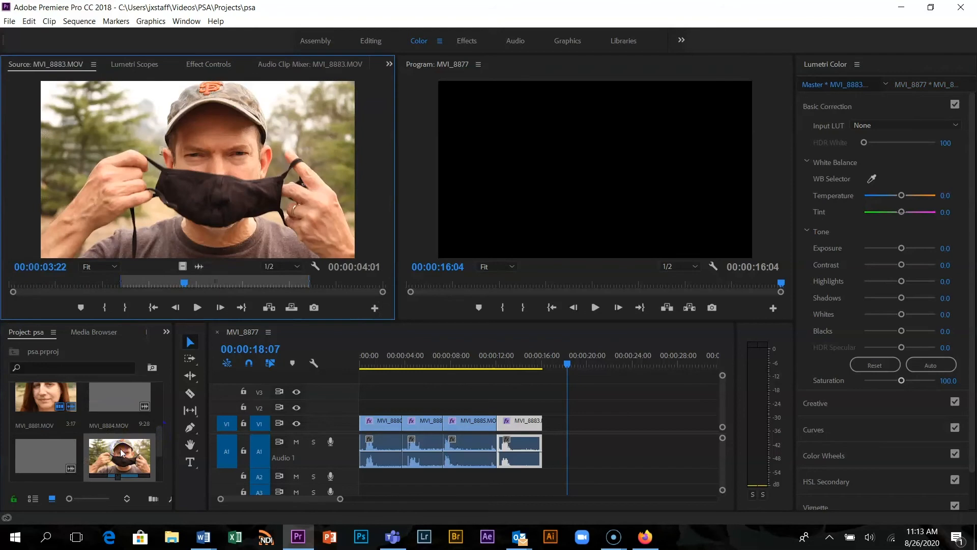
drag(182, 188, 581, 448)
drag(570, 363, 592, 369)
click(585, 396)
click(602, 420)
Step: Turn the separate MVI_8883.MOV clip black and white by setting Saturation to 0.0 in the Creative adjustments
click(878, 416)
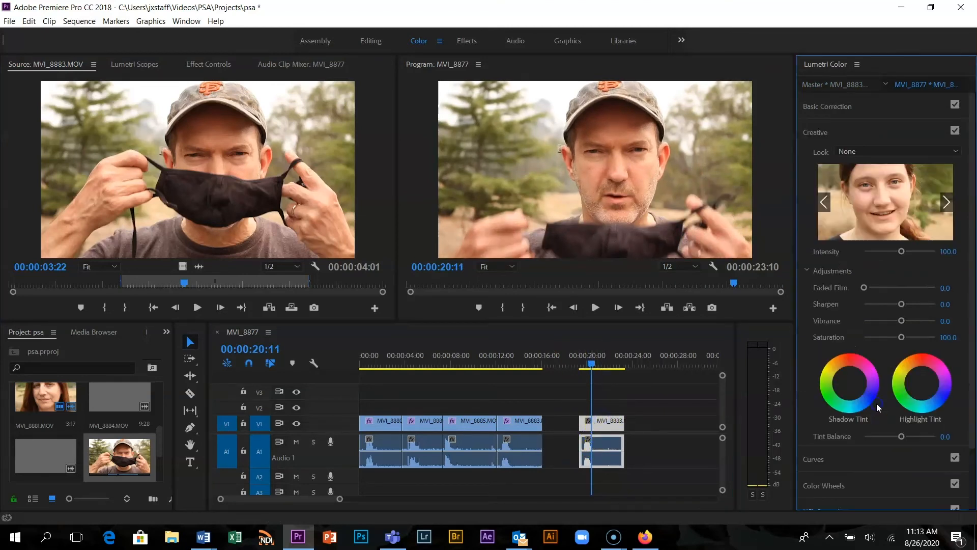
scroll(877, 403, down, 3)
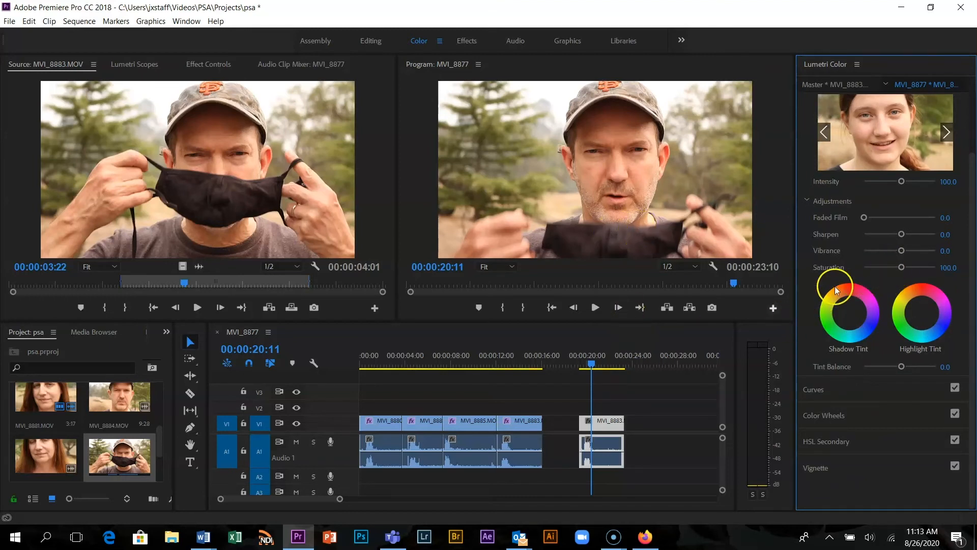
click(609, 417)
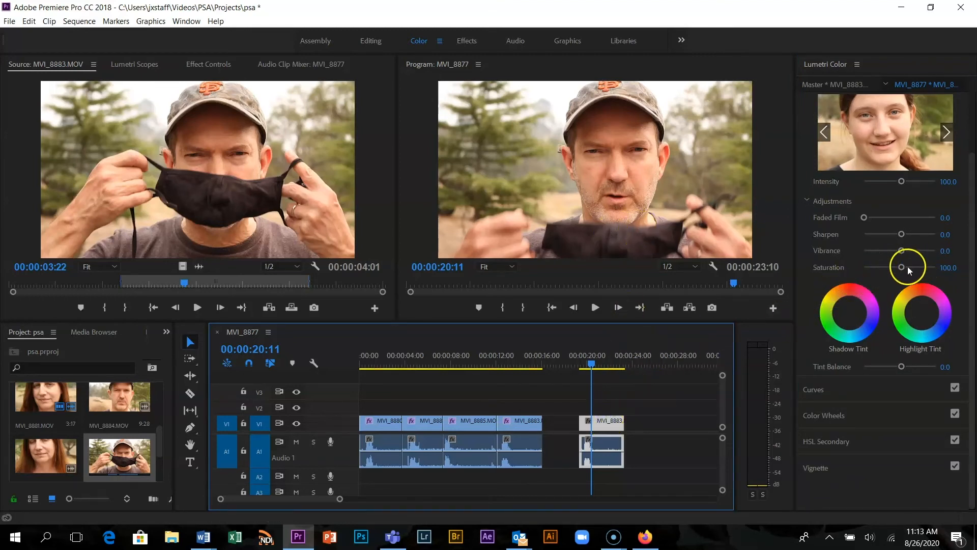
drag(901, 266, 825, 254)
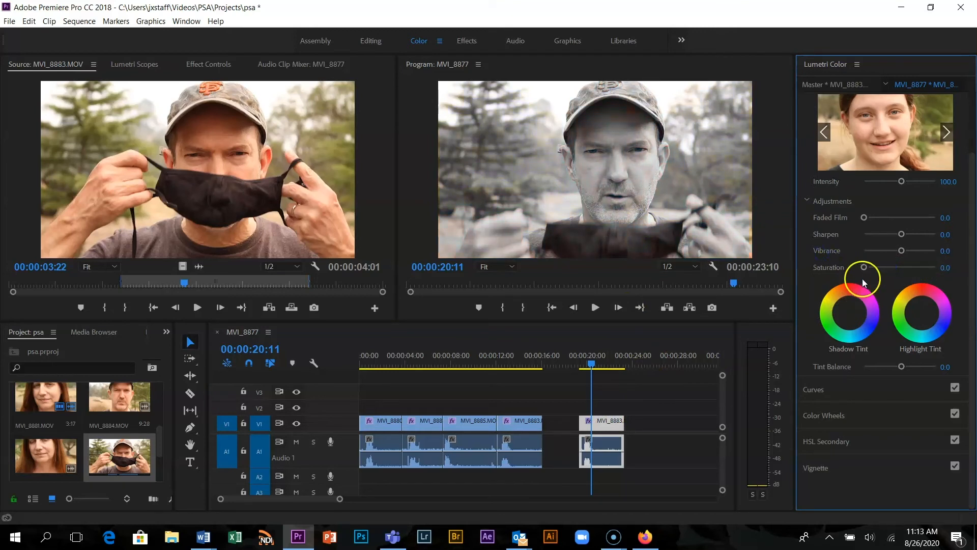
Step: Deepen the black-and-white clip by setting Blacks to -59.3 and Contrast to 38.1 in Basic Correction
scroll(864, 278, up, 3)
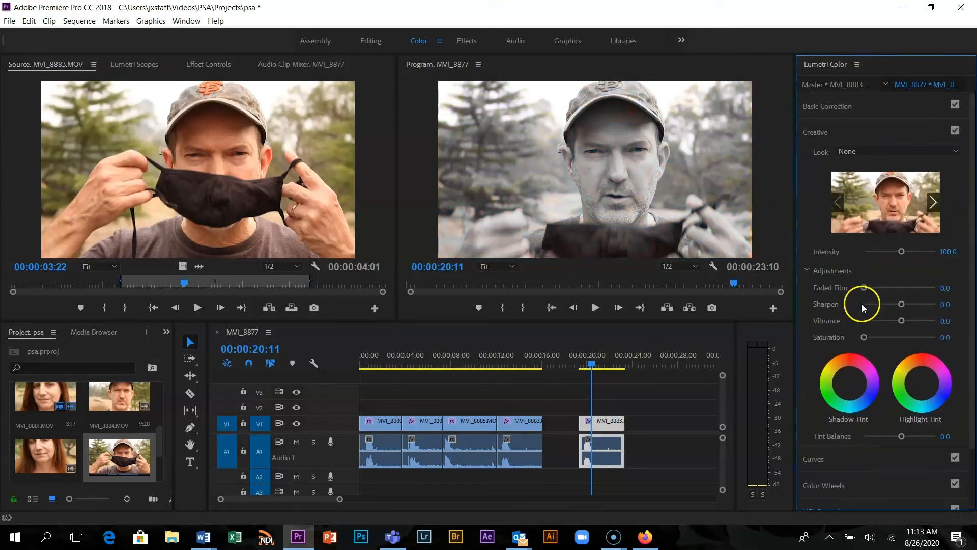
click(880, 108)
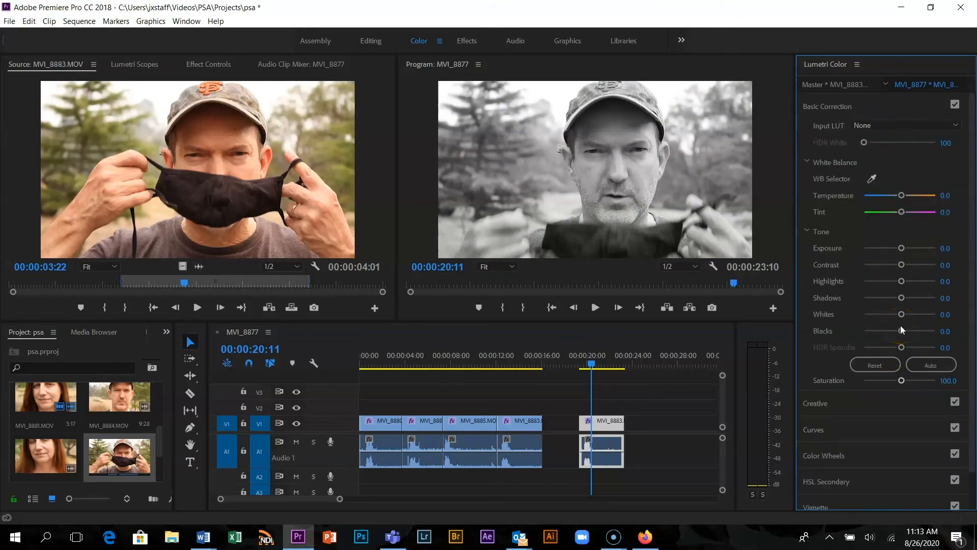
drag(901, 330, 880, 334)
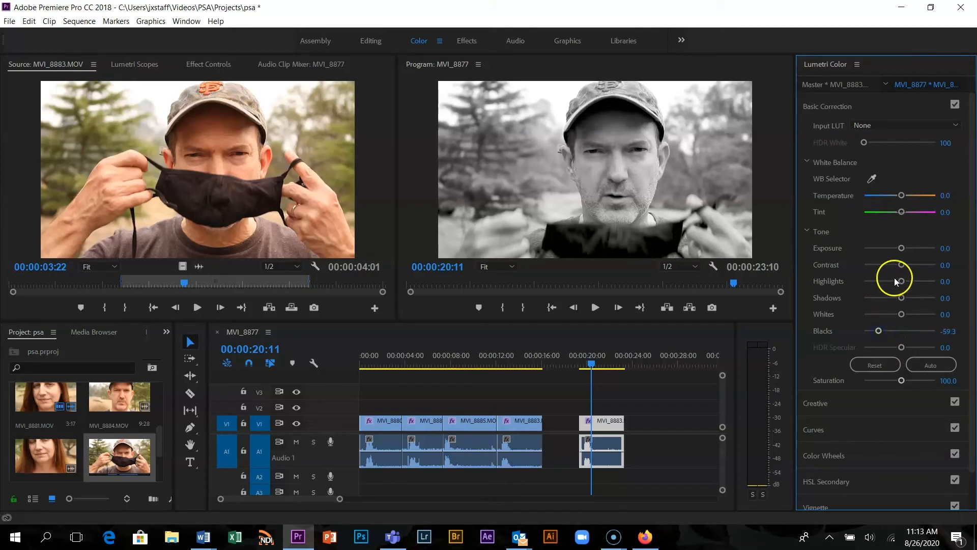
drag(901, 265, 914, 269)
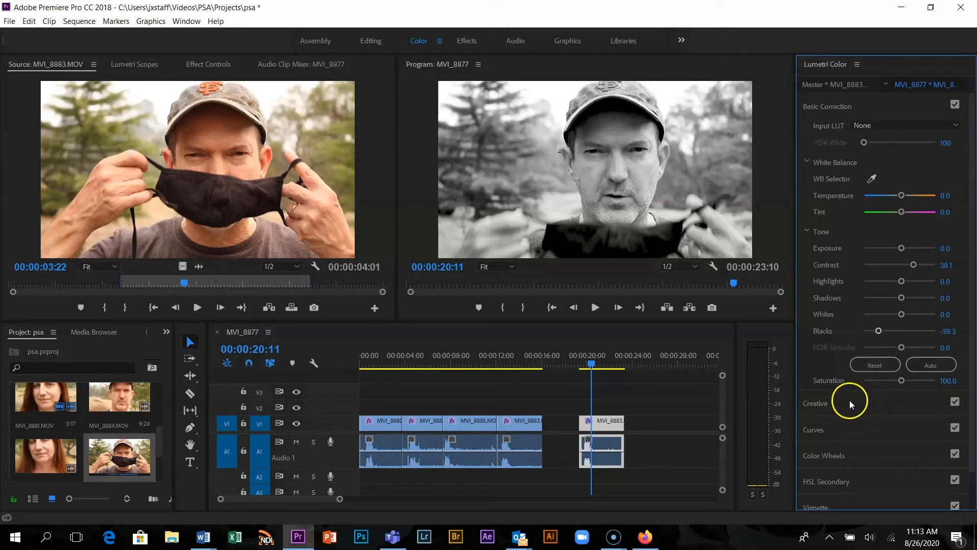
Step: Look over the Curves adjustments for the black-and-white clip and open its HSL Secondary key and correction settings
click(879, 430)
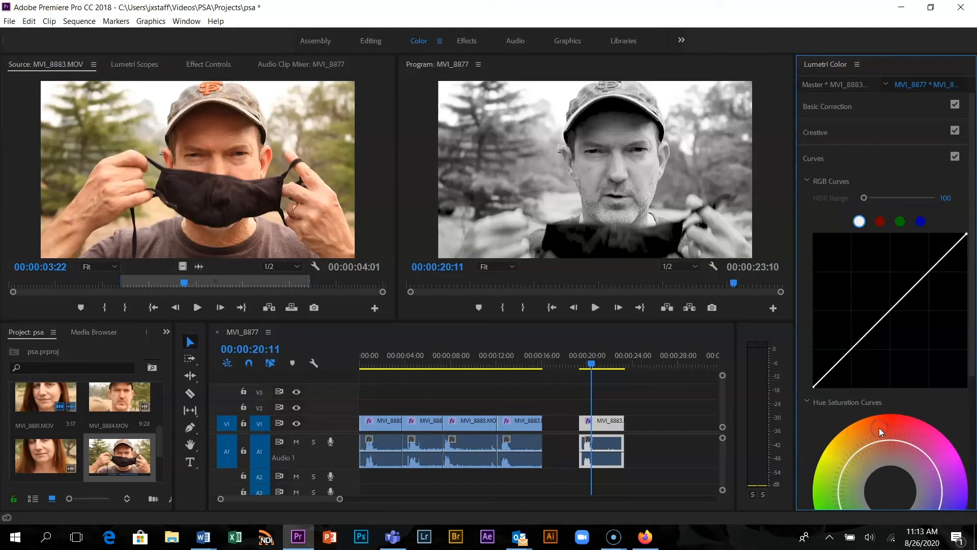
click(829, 157)
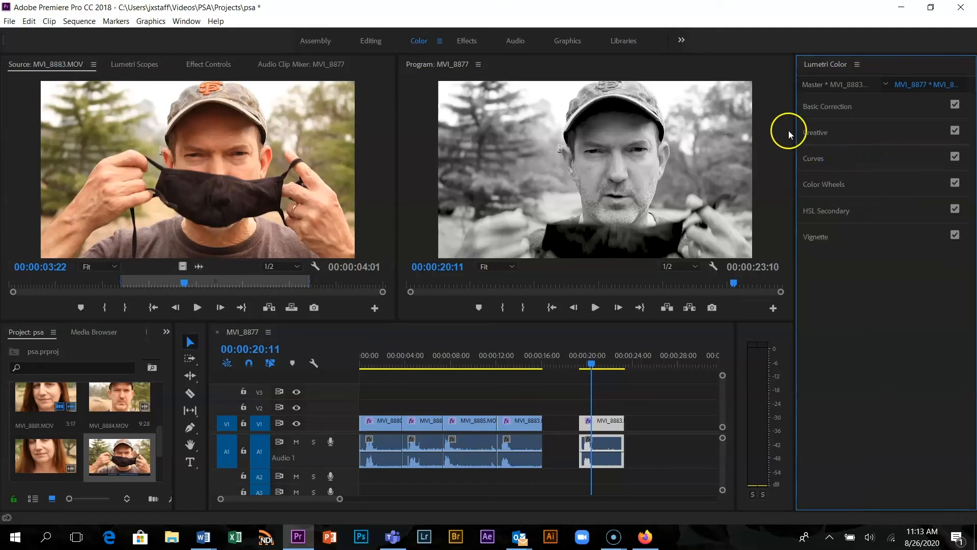
click(835, 211)
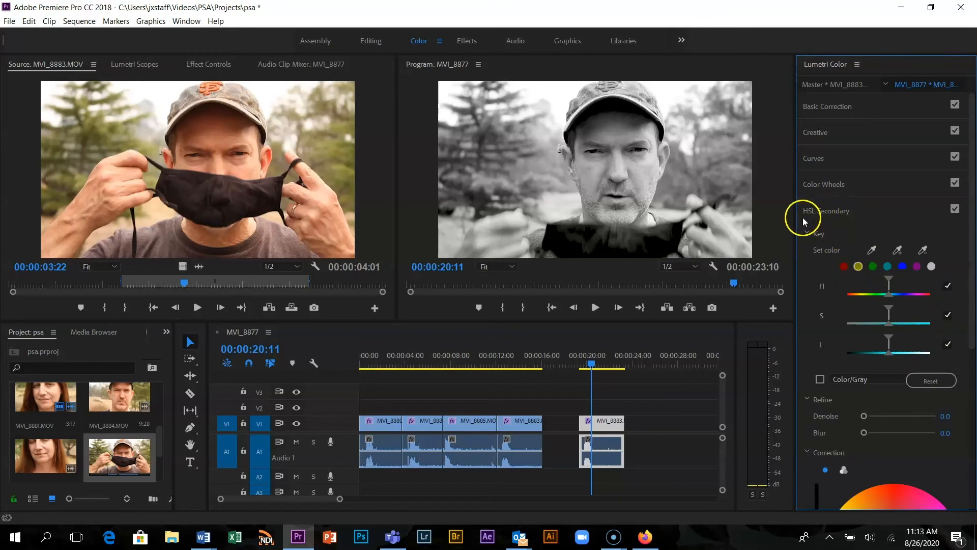
click(934, 389)
scroll(934, 446, down, 3)
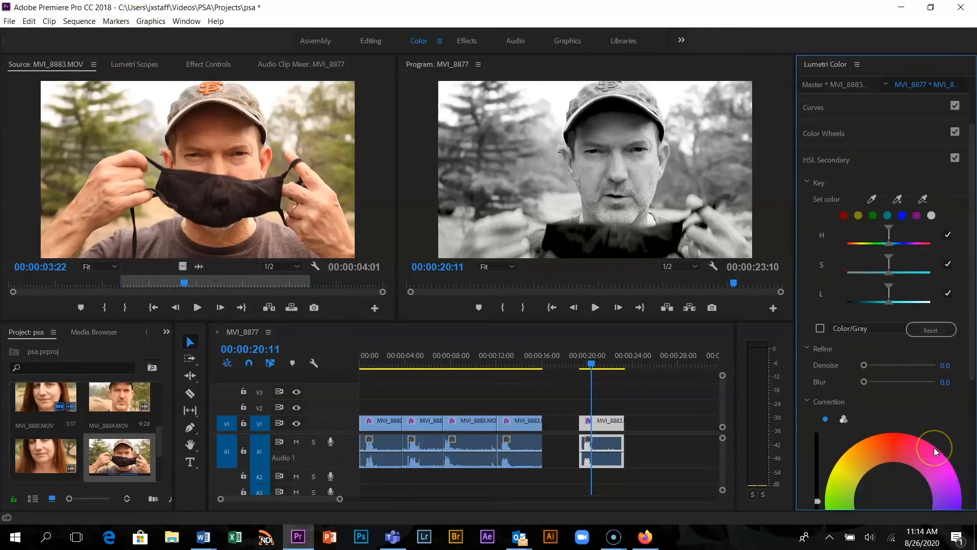
scroll(935, 400, up, 1)
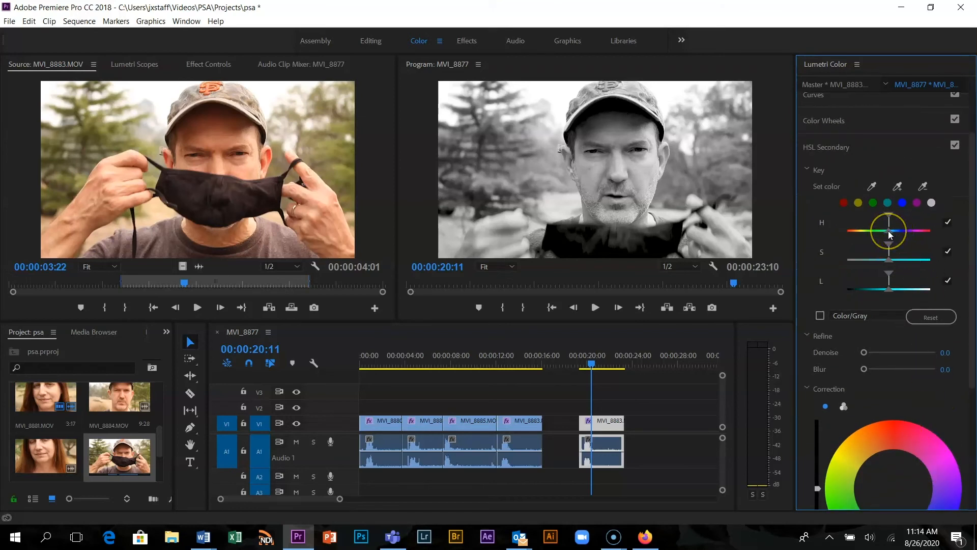
Step: Try adjusting the saturation range of the HSL Secondary key and reset the key
drag(887, 256, 905, 270)
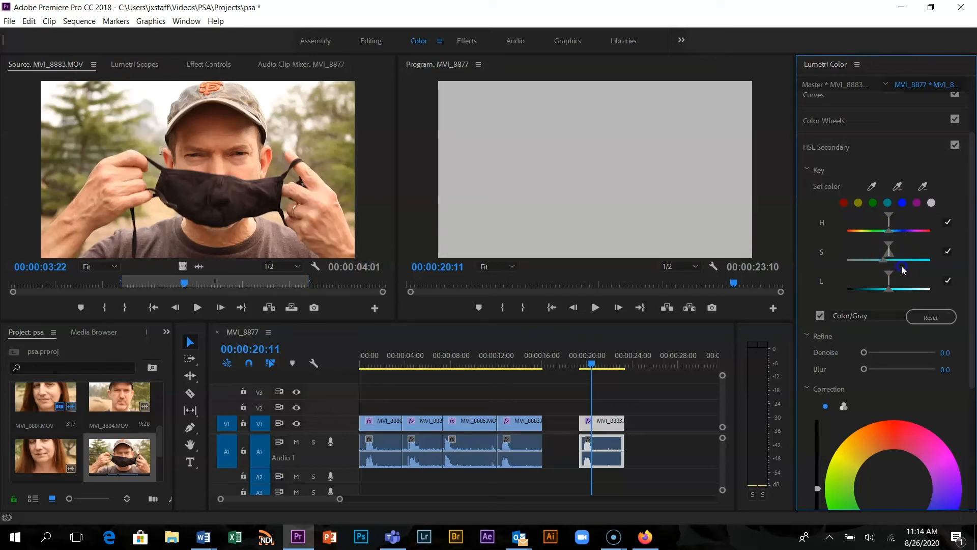
click(920, 316)
click(895, 424)
Step: Set Sharpen to 54.0 and Contrast to 43.4 in the HSL Secondary correction of the black-and-white clip
scroll(911, 408, down, 3)
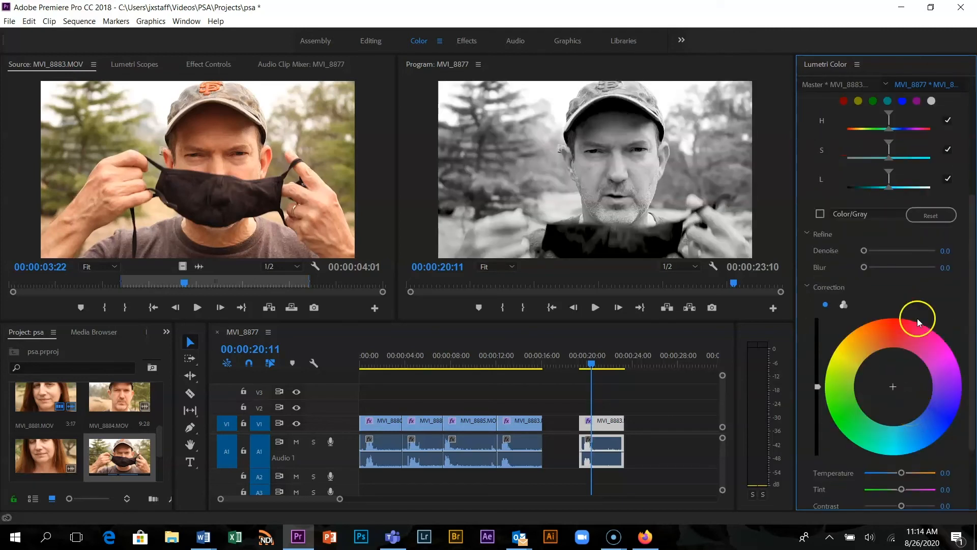
scroll(916, 298, down, 2)
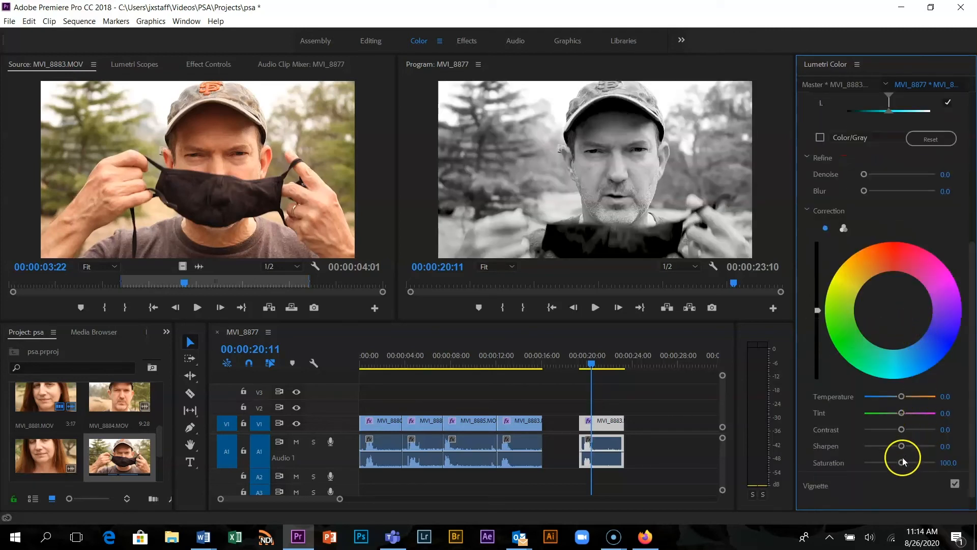
drag(902, 446, 921, 446)
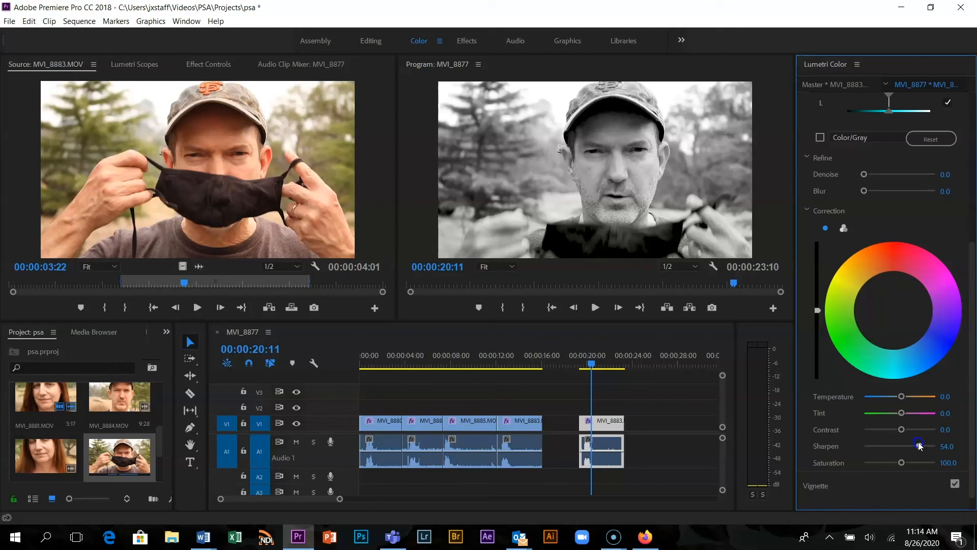
drag(901, 429, 915, 431)
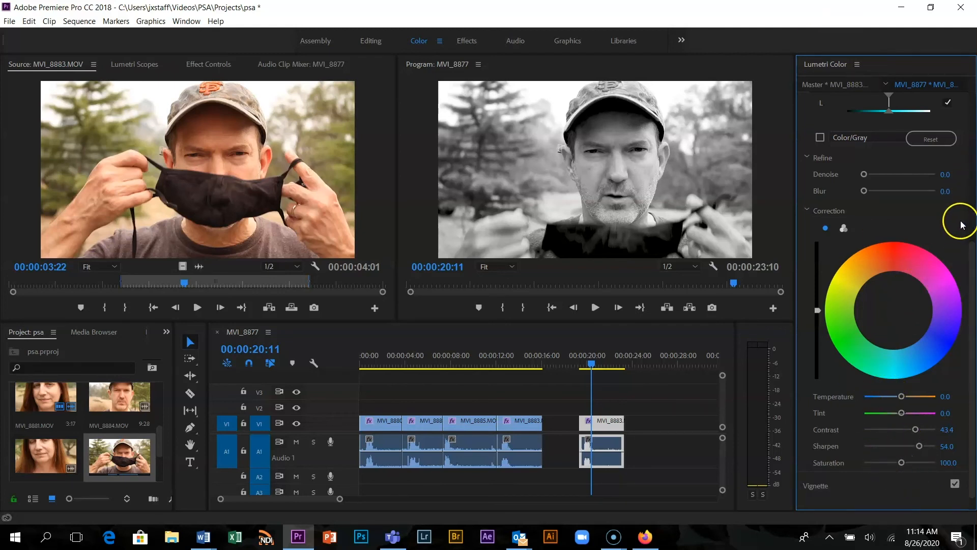
Step: Preview the adjusted black-and-white clip at 00:00:20:17
scroll(952, 253, up, 5)
scroll(951, 252, up, 2)
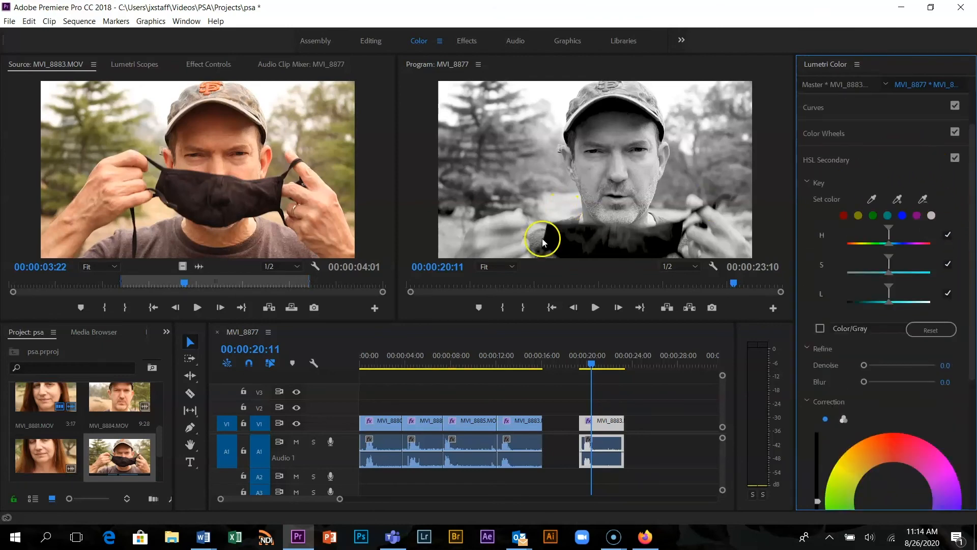
mouse_move(592, 364)
mouse_down()
mouse_move(613, 365)
mouse_move(594, 370)
mouse_up()
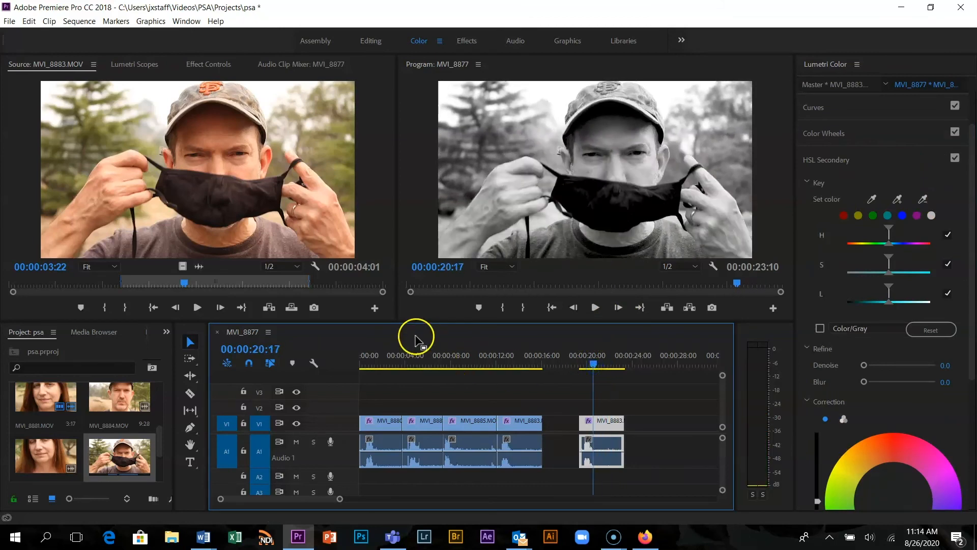
click(954, 428)
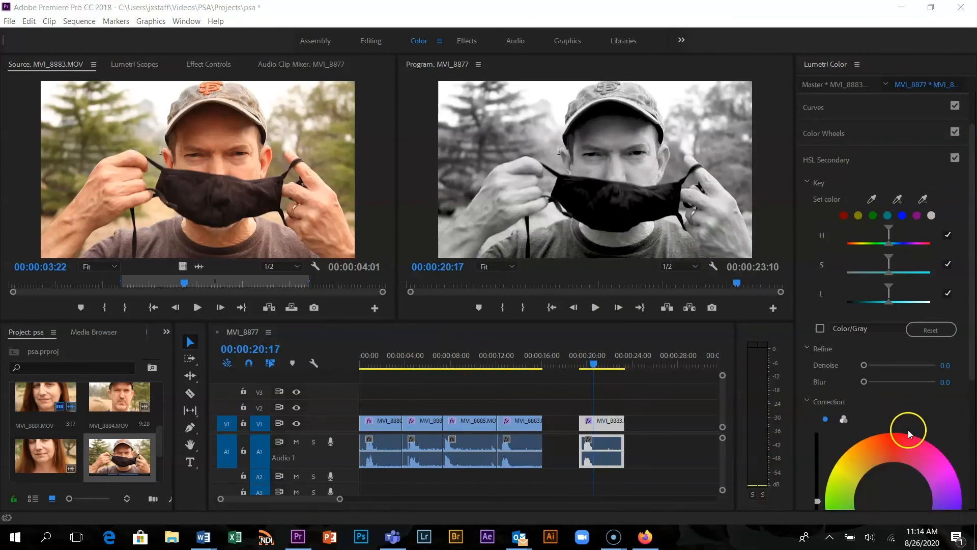
Step: Return to the start of the sequence, play the first clip, and stop playback at 00:00:03:10
drag(593, 367, 361, 367)
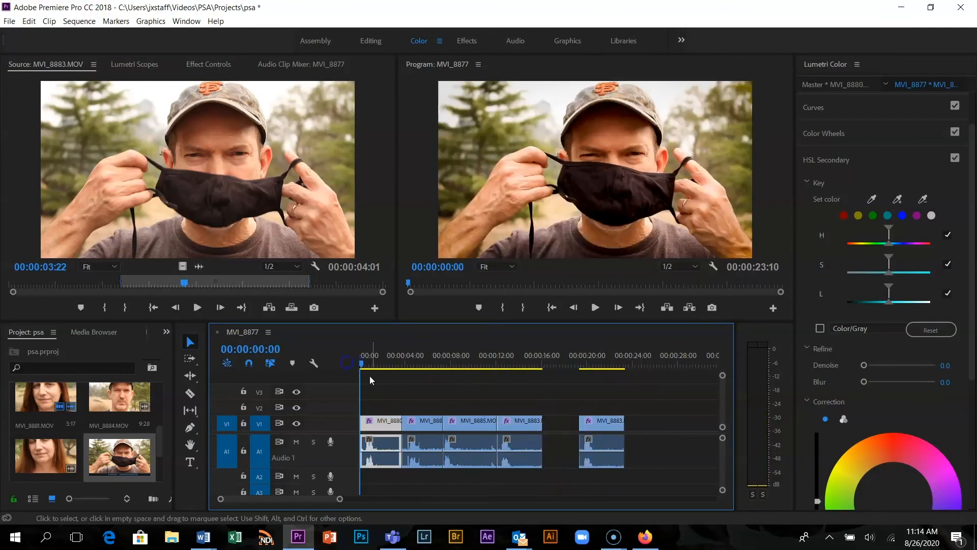
click(389, 378)
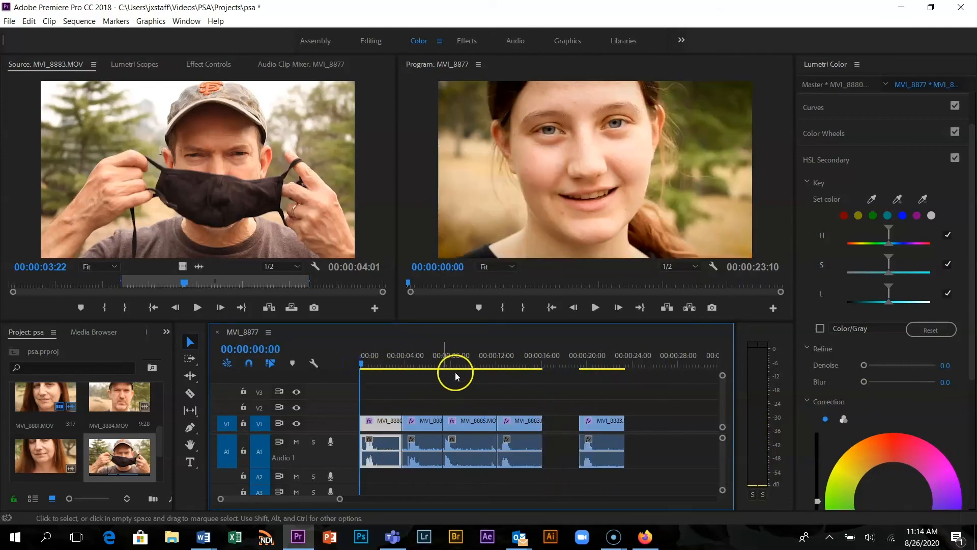
key(space)
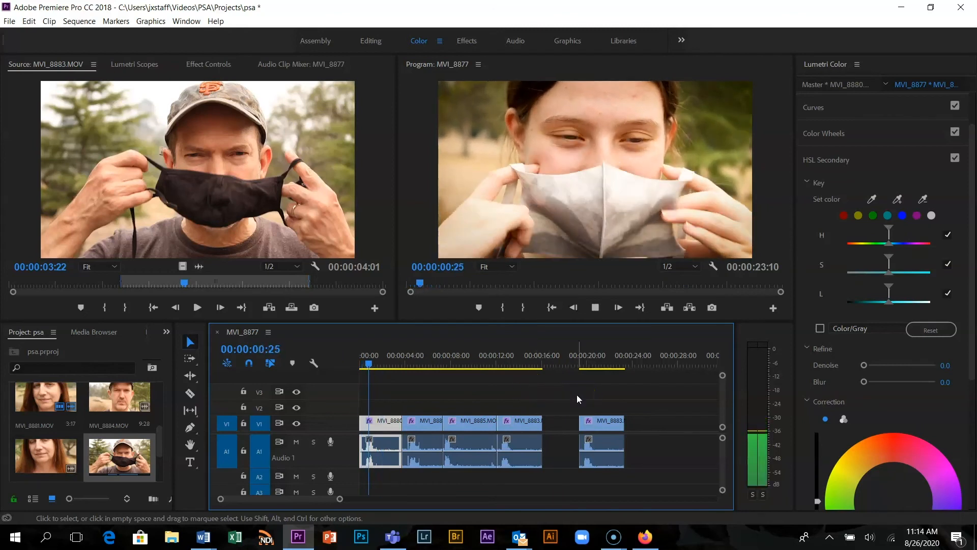
click(540, 387)
key(space)
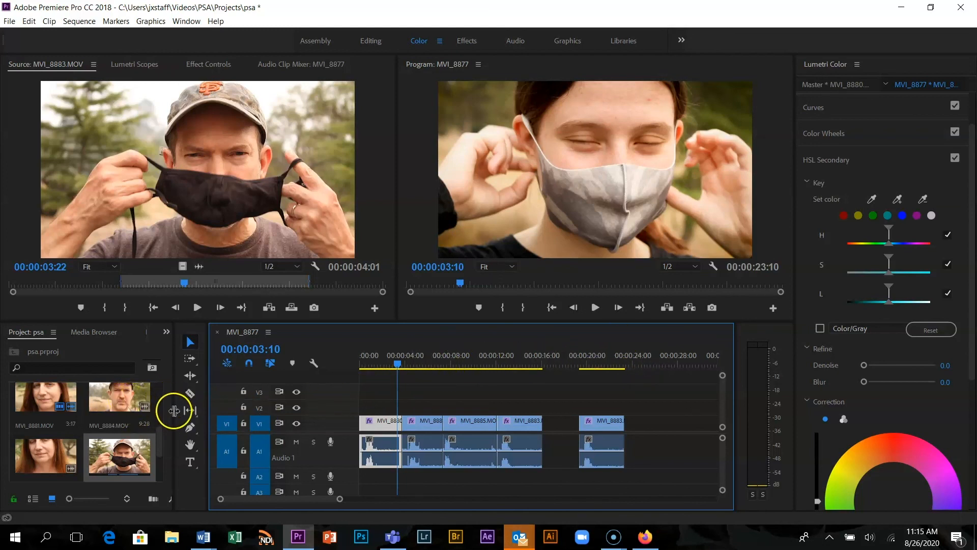
Step: Move the playhead to 00:00:20:16 on the black-and-white clip and save the project
click(392, 365)
drag(391, 364, 593, 368)
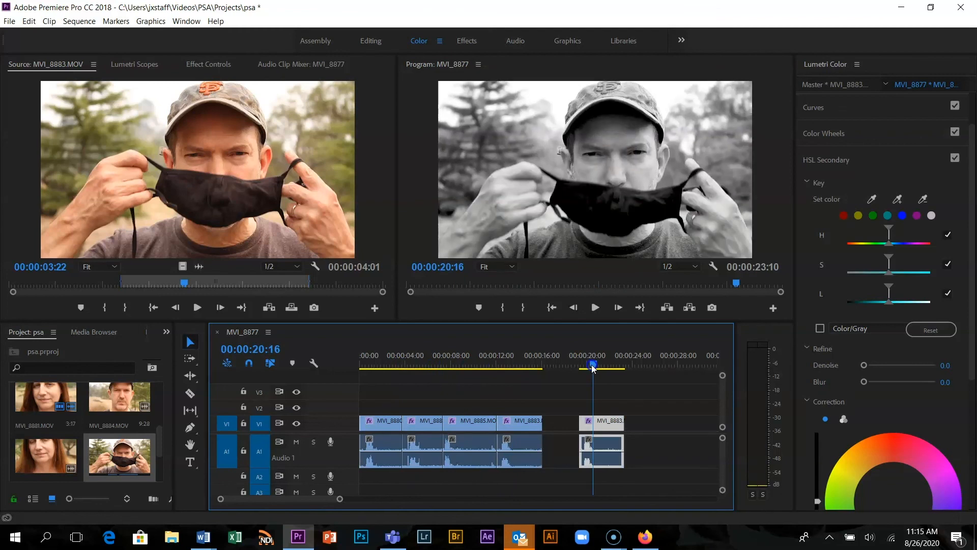
key(ctrl+s)
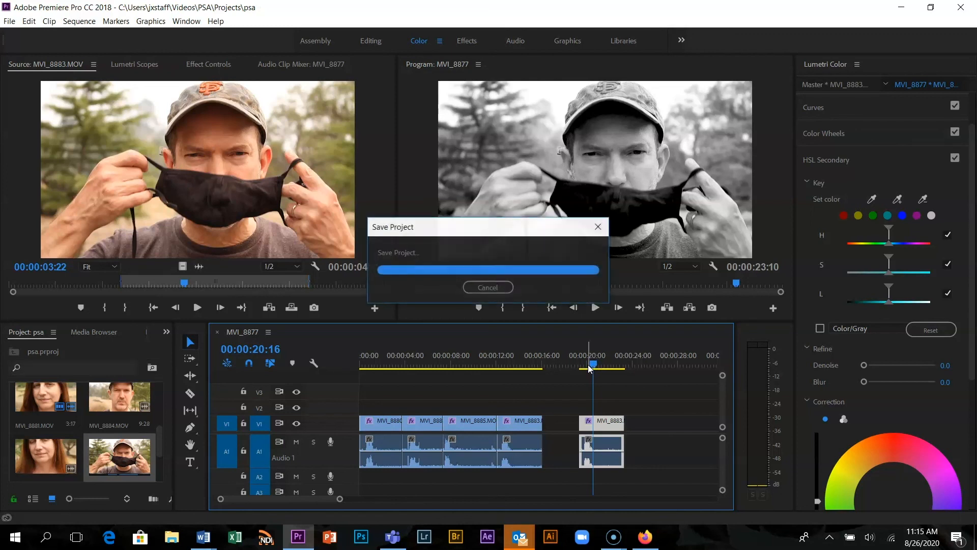